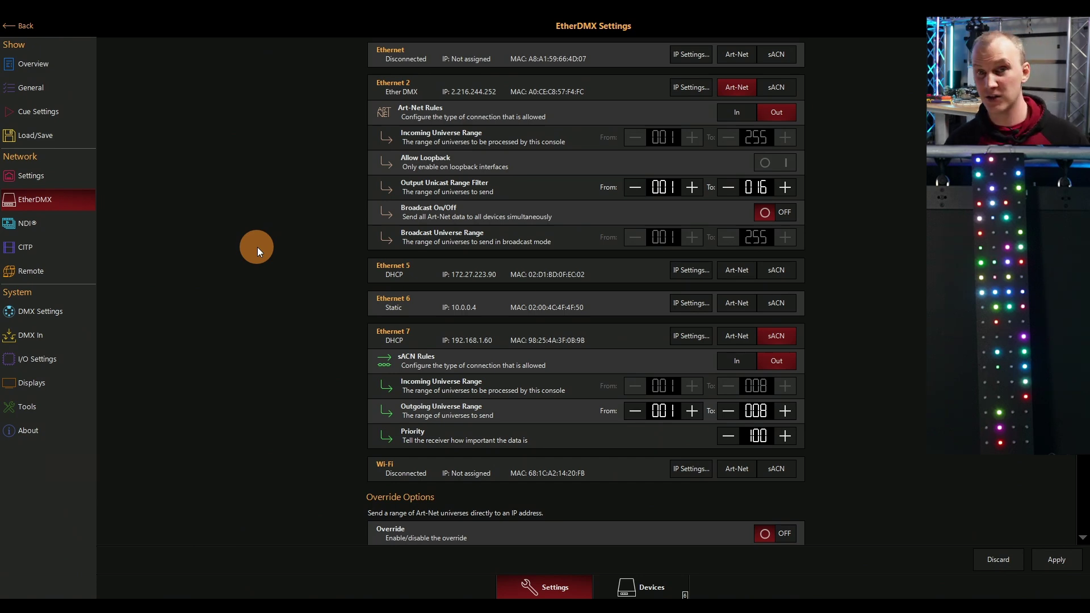
- Leave the EtherDMX settings and create a new, empty show, accepting that the current show data is cleared
left_click(40, 29)
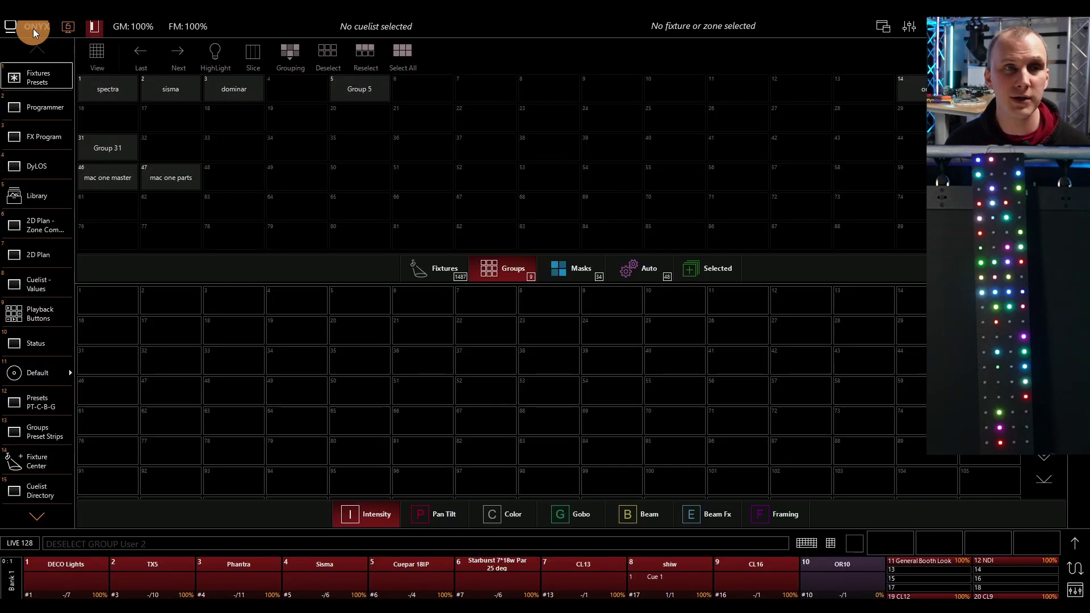
left_click(33, 28)
left_click(132, 144)
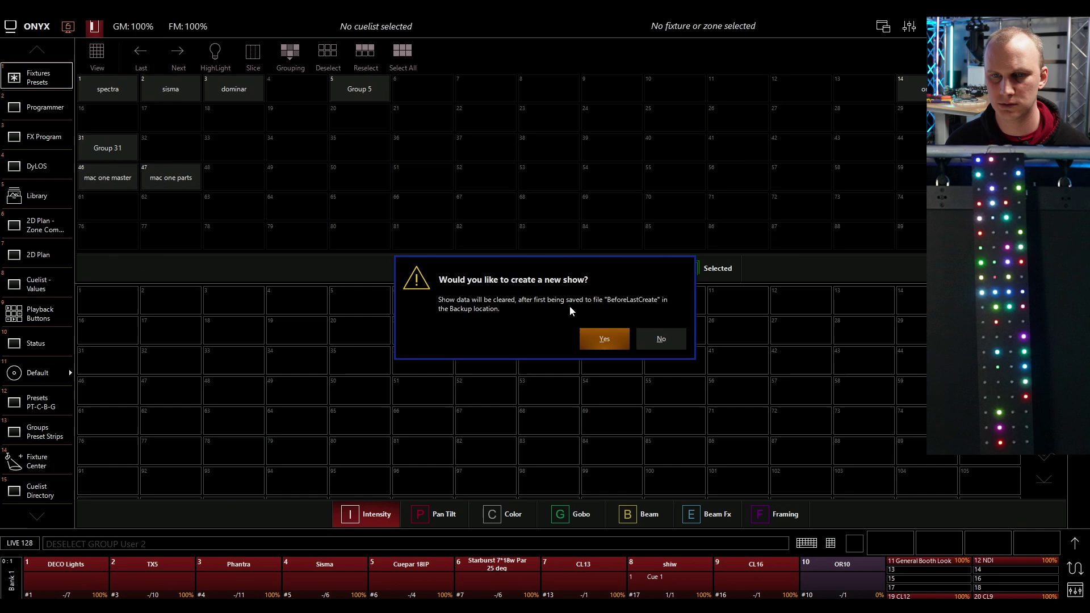
left_click(612, 340)
left_click(612, 356)
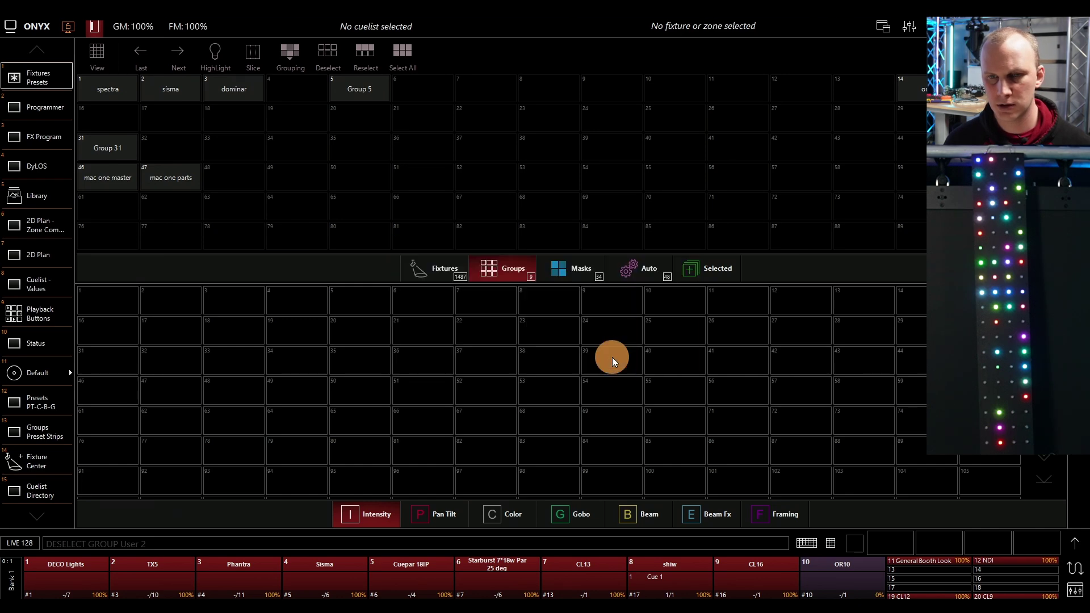
- Switch to the web browser and look through the Boscoyo product page for Modular Matrix Panels V4
key("alt+Tab")
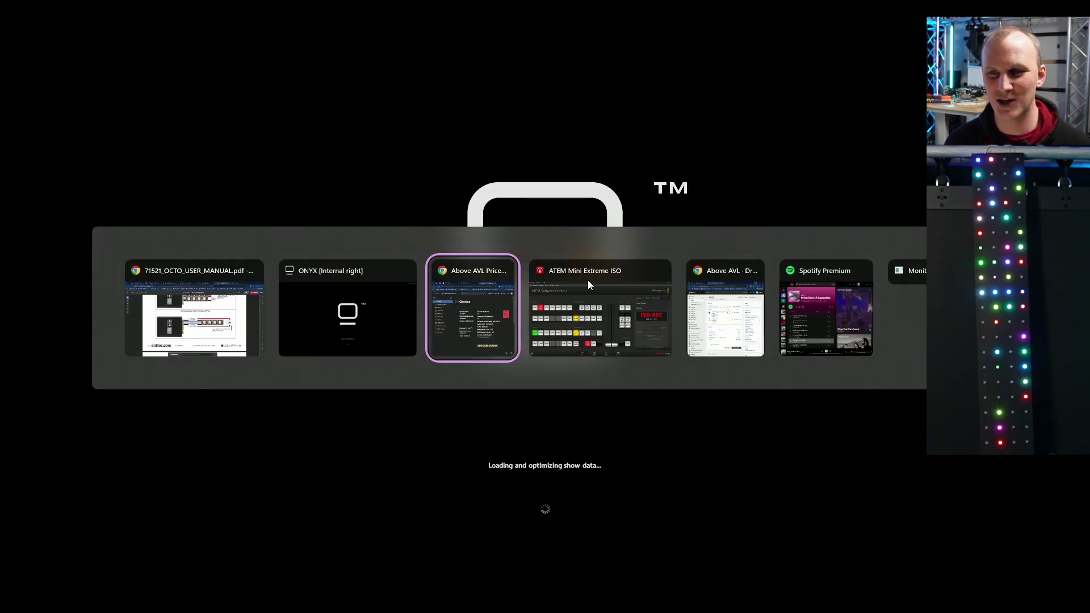
key("alt+Tab")
key("alt+Tab")
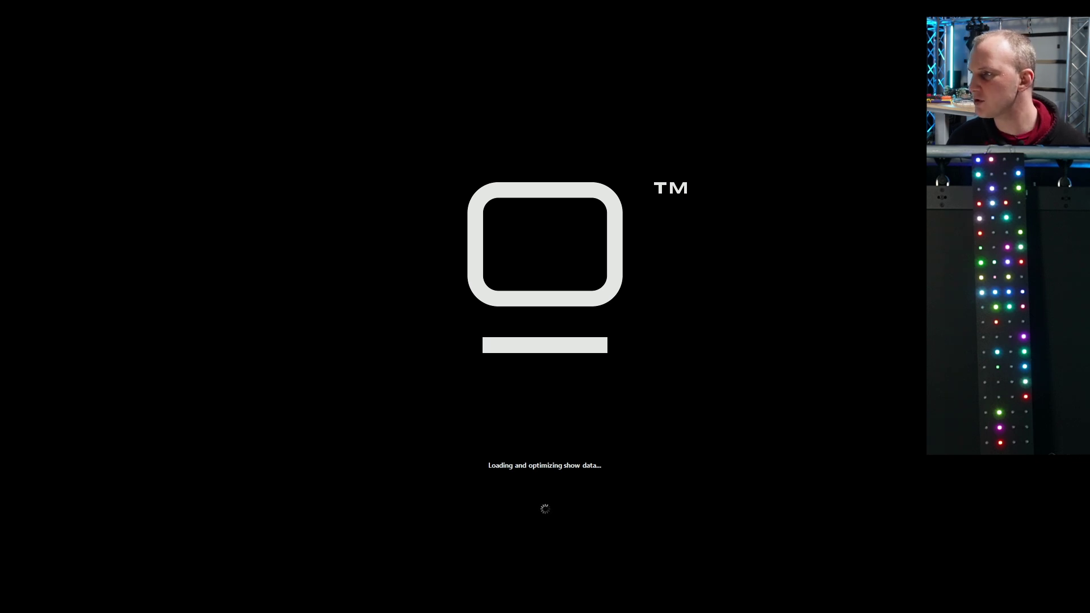
left_click(460, 109)
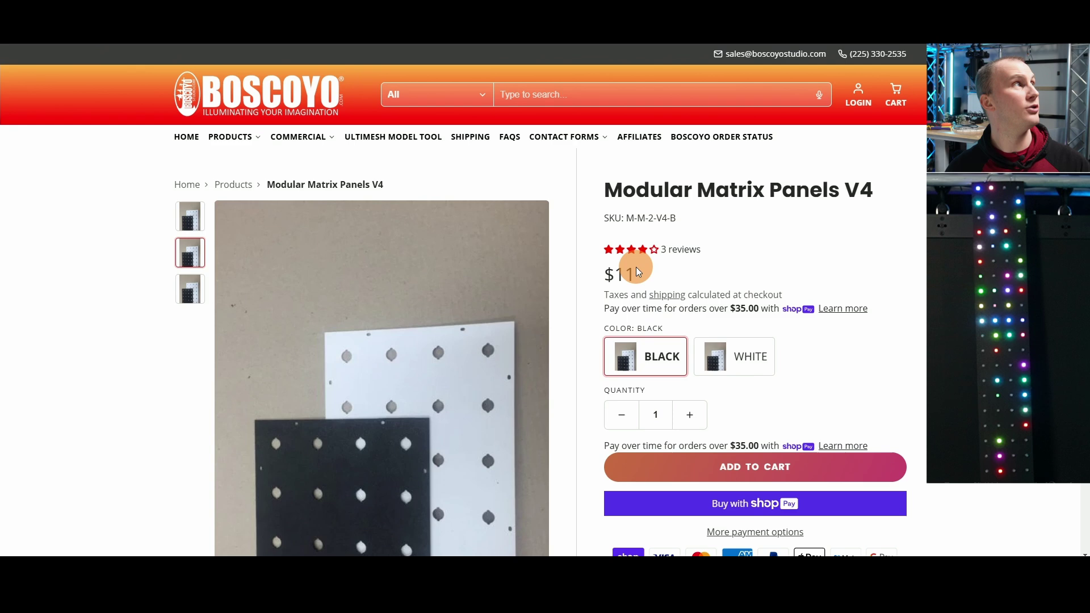
scroll(636, 267, "down", 9)
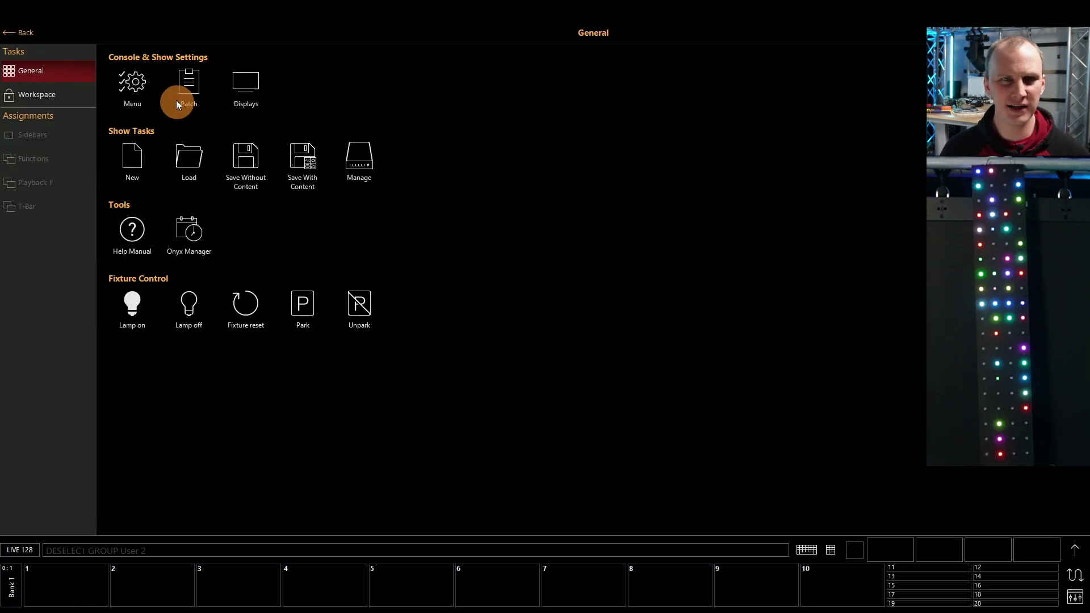
- Start a new fixture in the patch, choosing RGB Pixel in mode 1 from the Generic Colors library
left_click(176, 100)
left_click(65, 523)
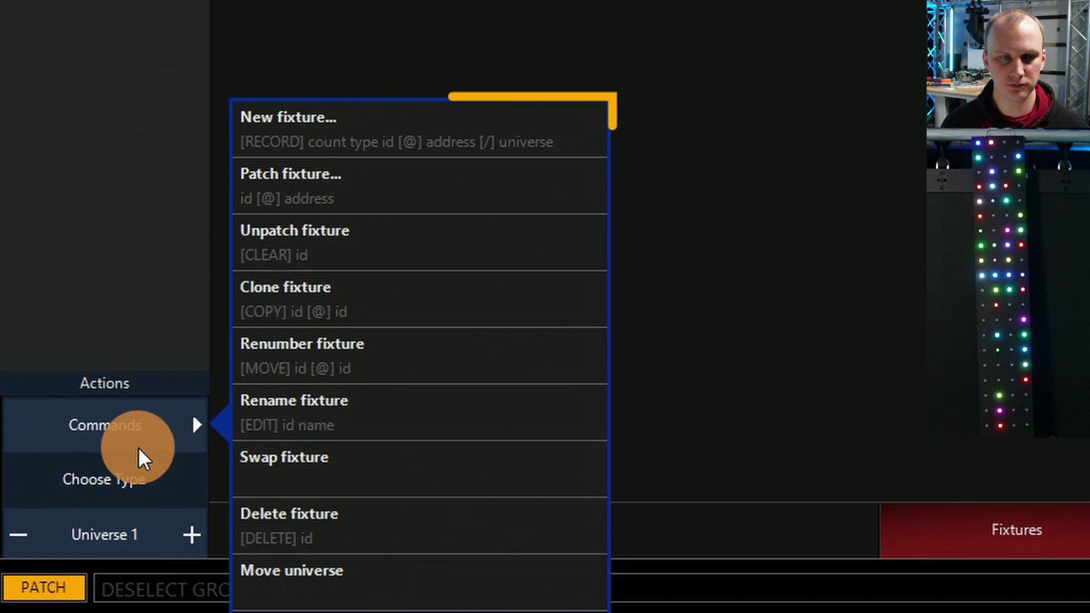
left_click(280, 132)
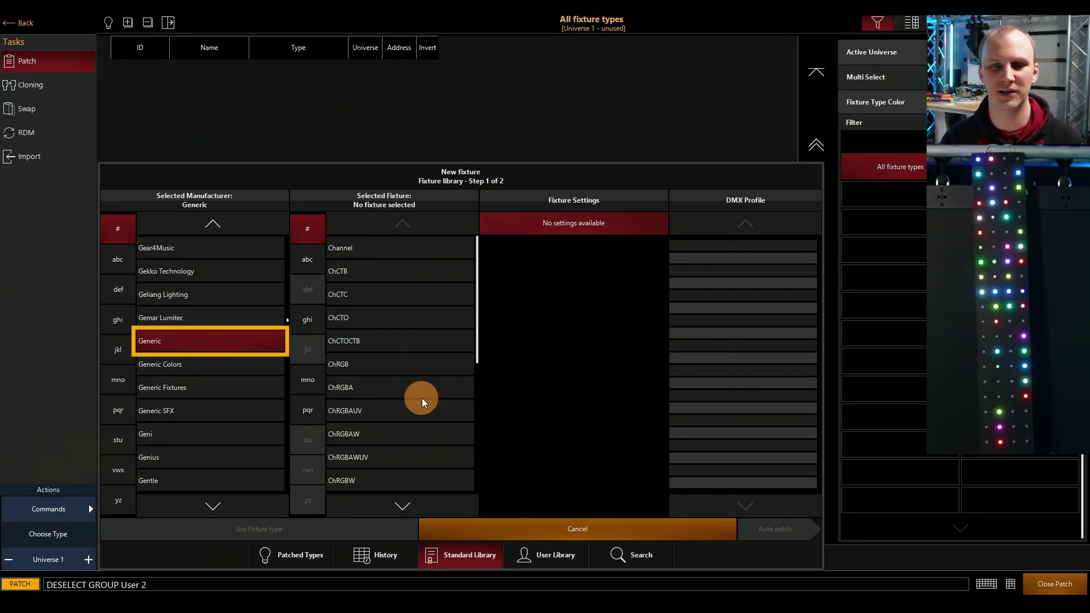
left_click(233, 364)
left_click(303, 412)
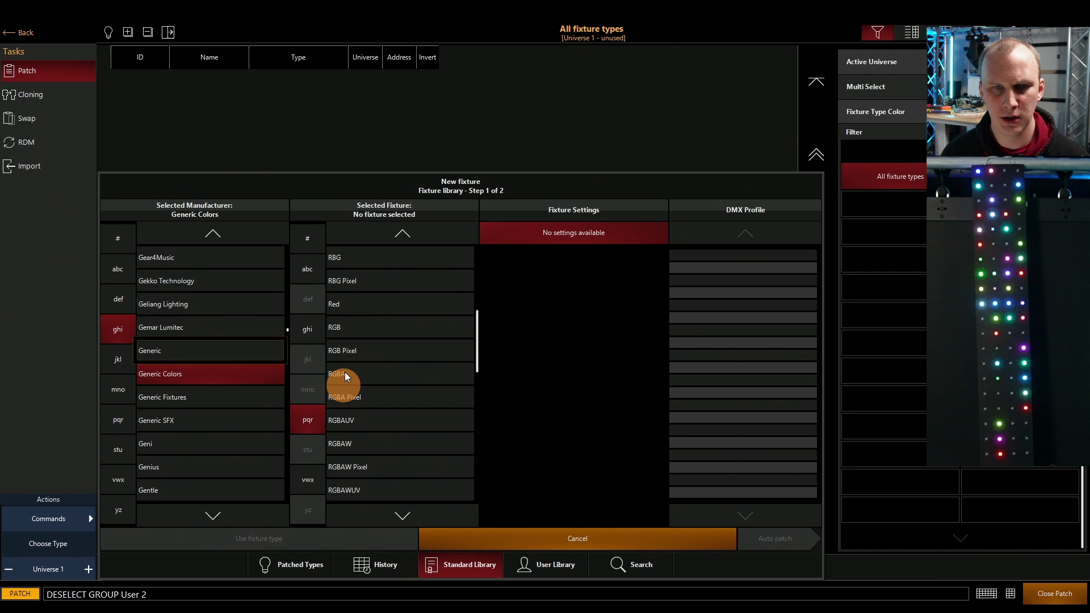
left_click(351, 351)
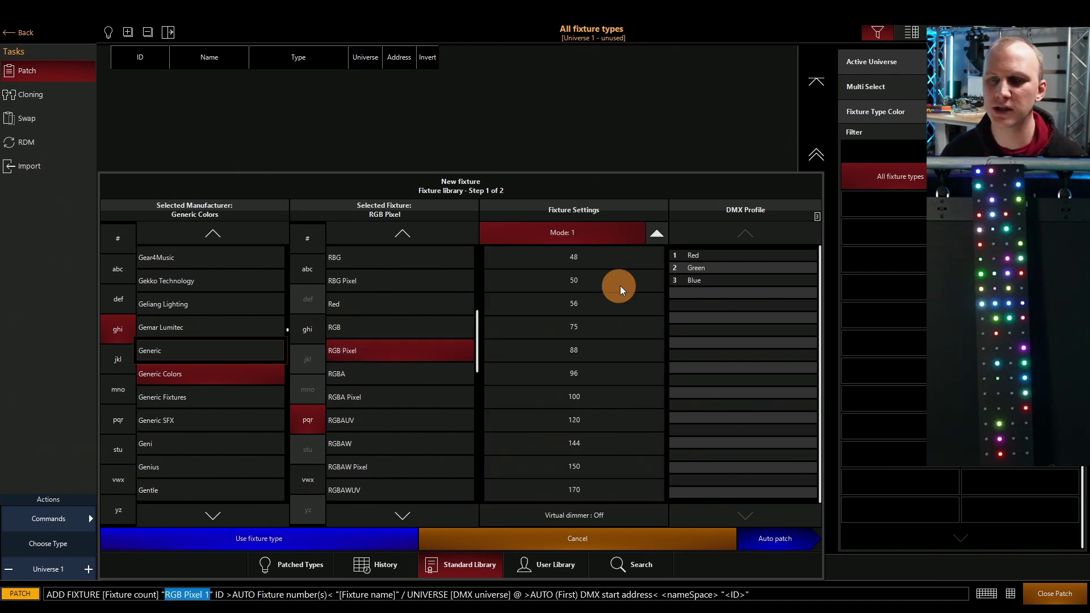
scroll(631, 380, "up", 5)
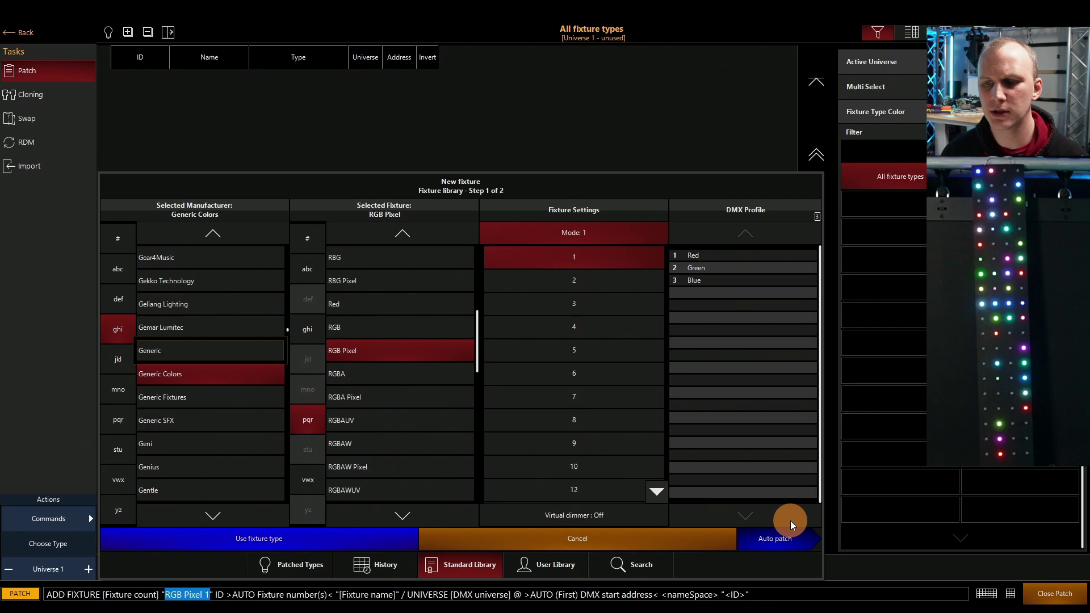
- Auto patch 168 RGB Pixel fixtures with automatic ID, universe and address, review the list and leave the patch
left_click(780, 545)
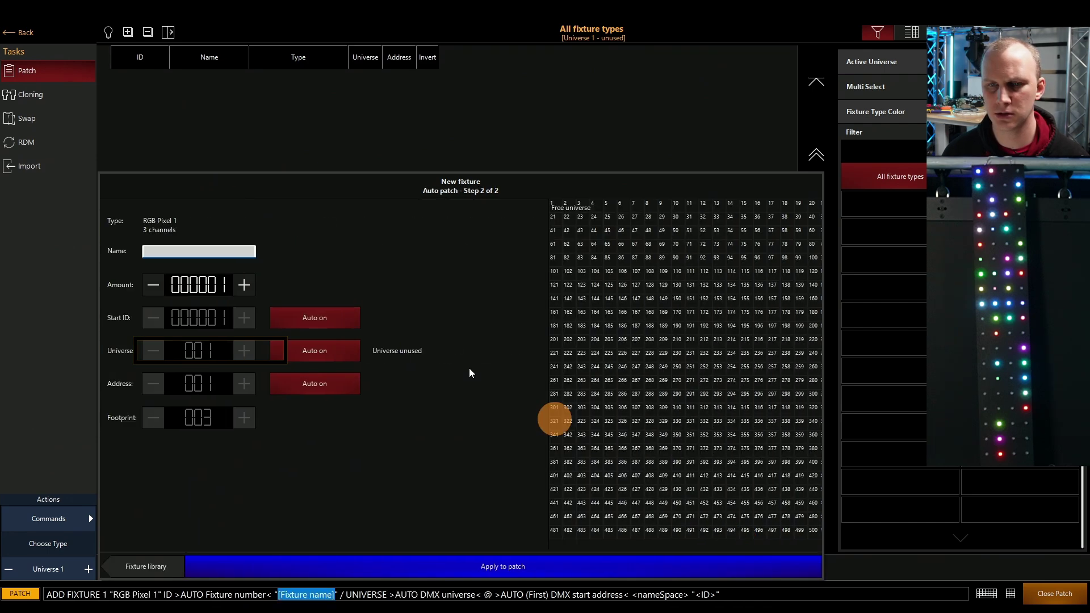
type("168")
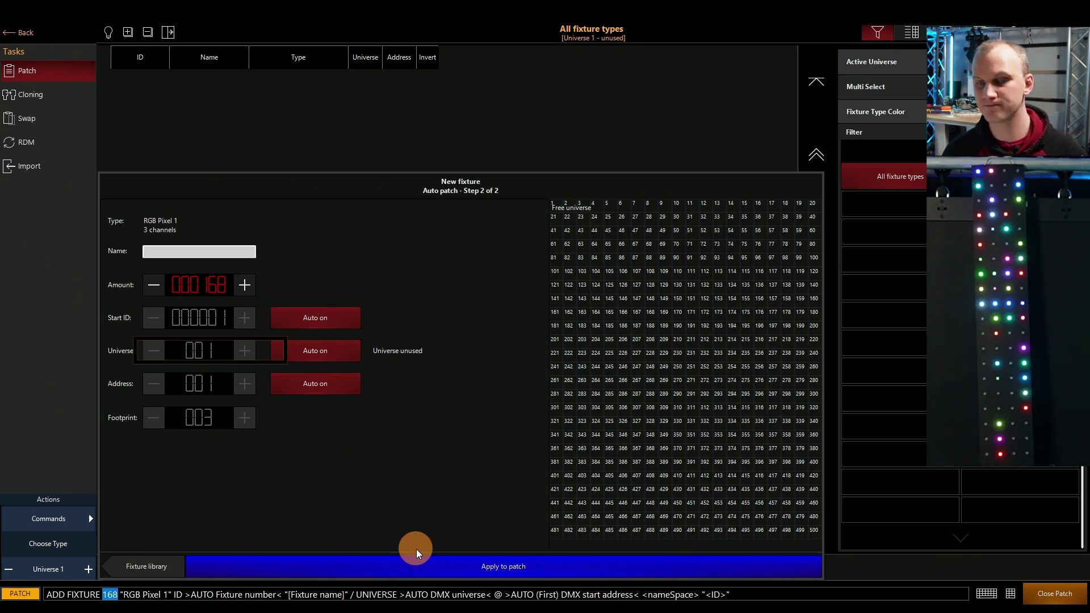
left_click(425, 566)
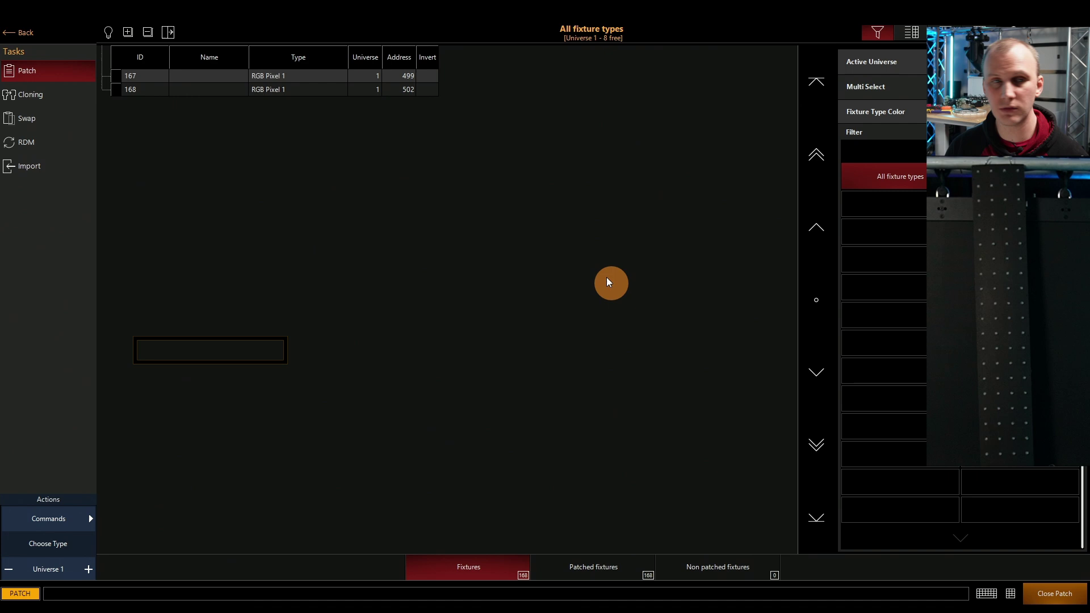
scroll(192, 173, "up", 4)
left_click(27, 28)
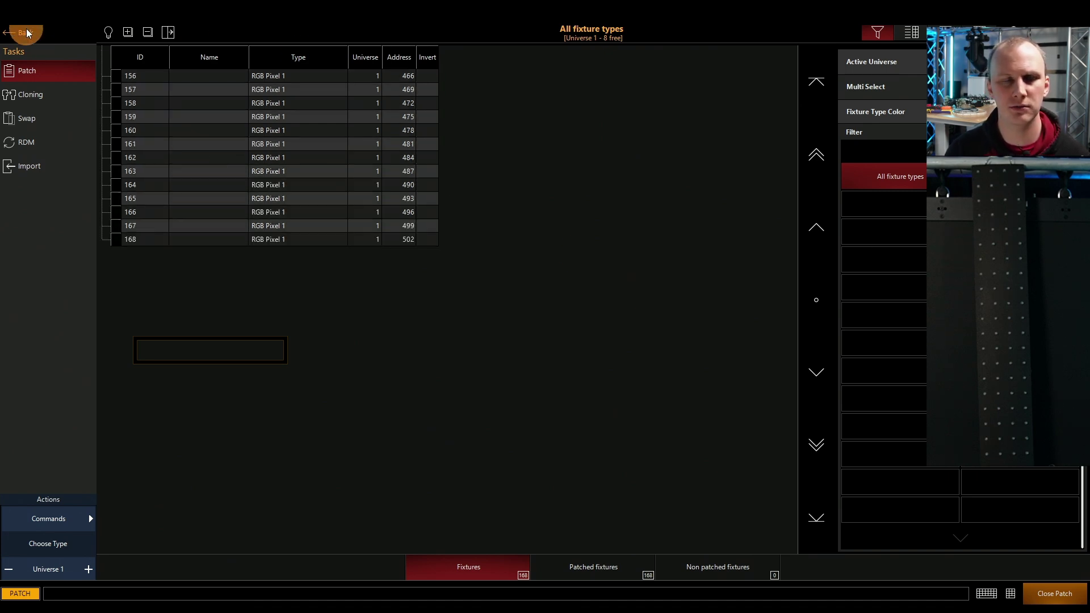
- Select all pixels with the automatic RGB Pixel 1 group and test their output by switching HighLight on and off
left_click(45, 96)
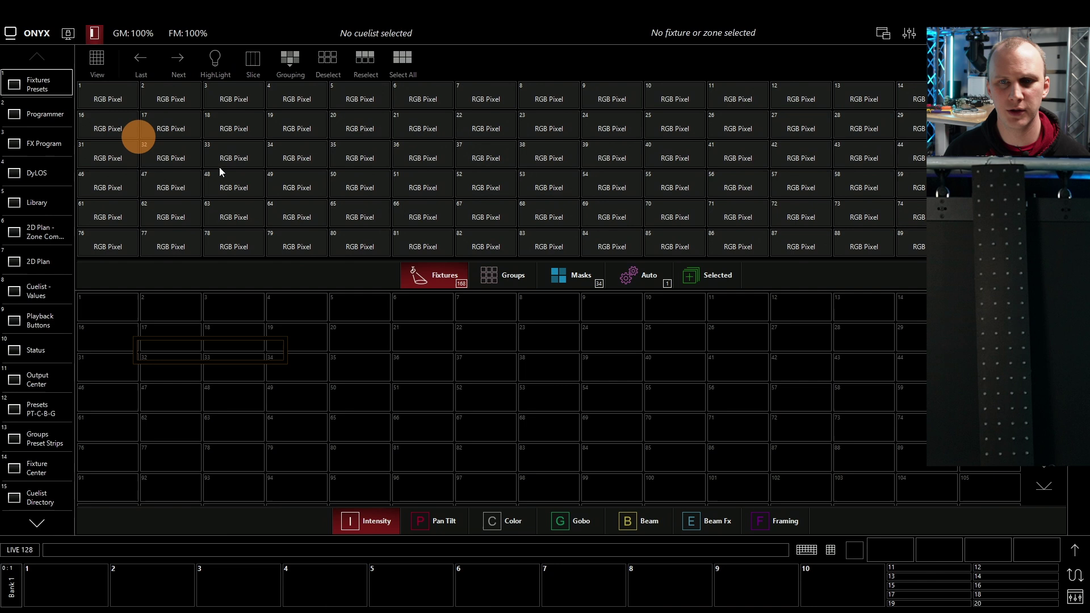
left_click(572, 278)
left_click(634, 278)
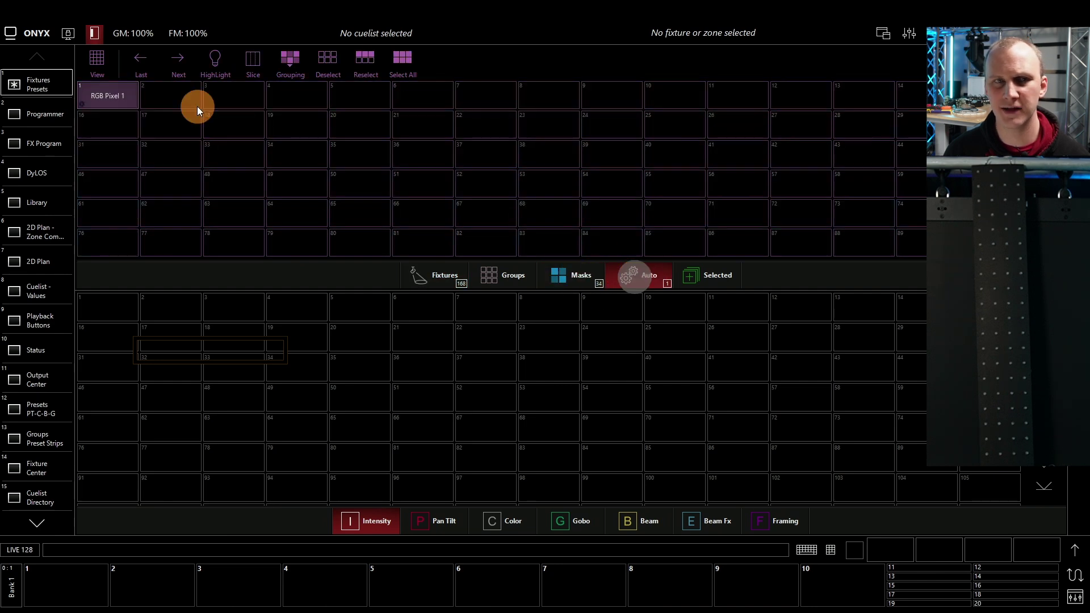
left_click(89, 94)
left_click(215, 58)
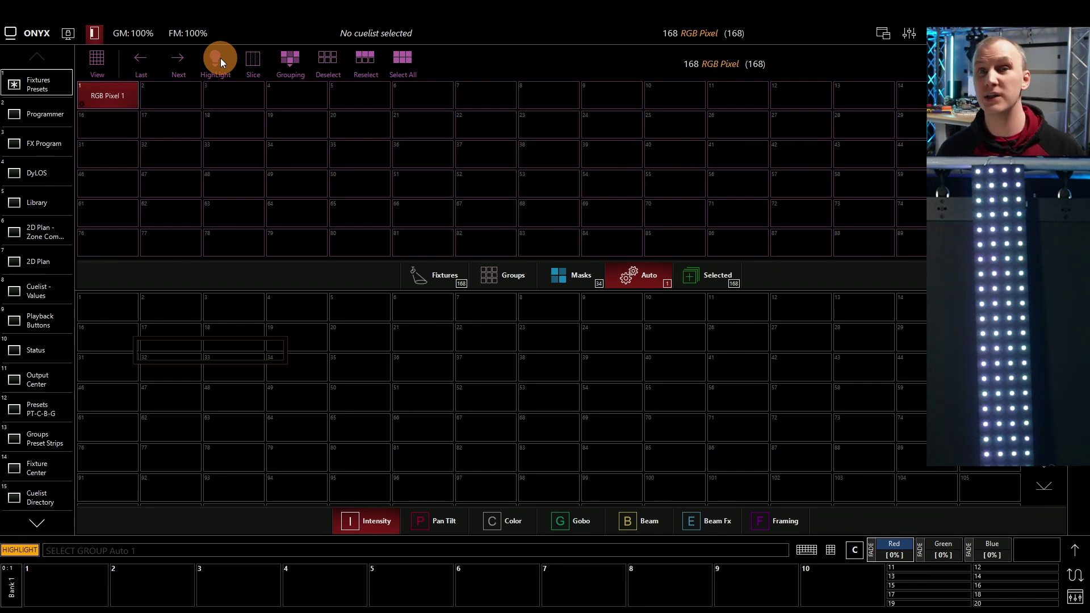
left_click(221, 58)
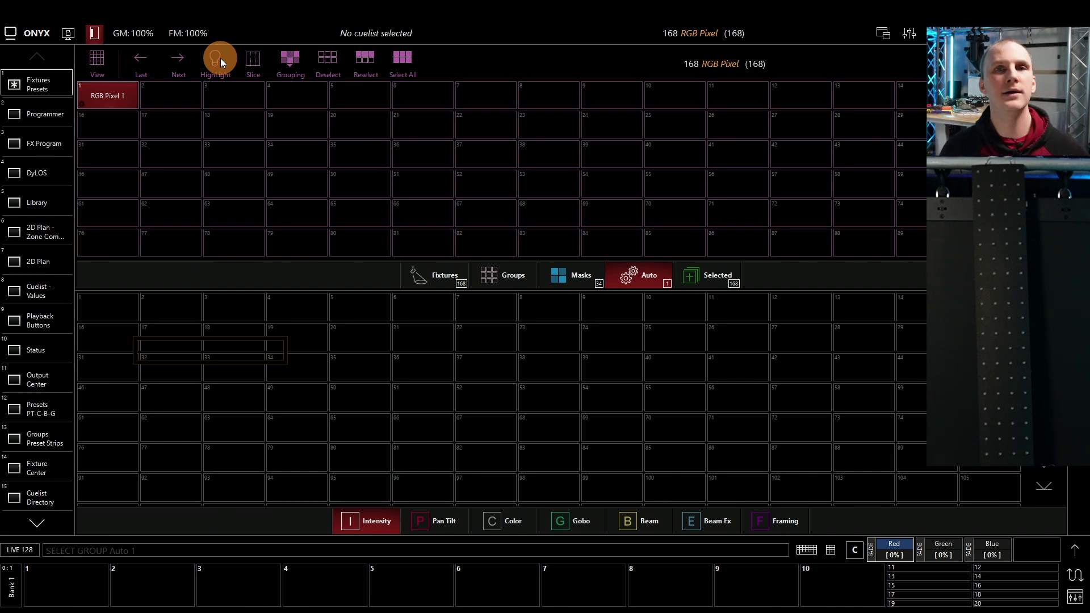
- Place the 168 selected fixtures on the 2D Plan as a grid with 4 columns, unmirrored
left_click(42, 260)
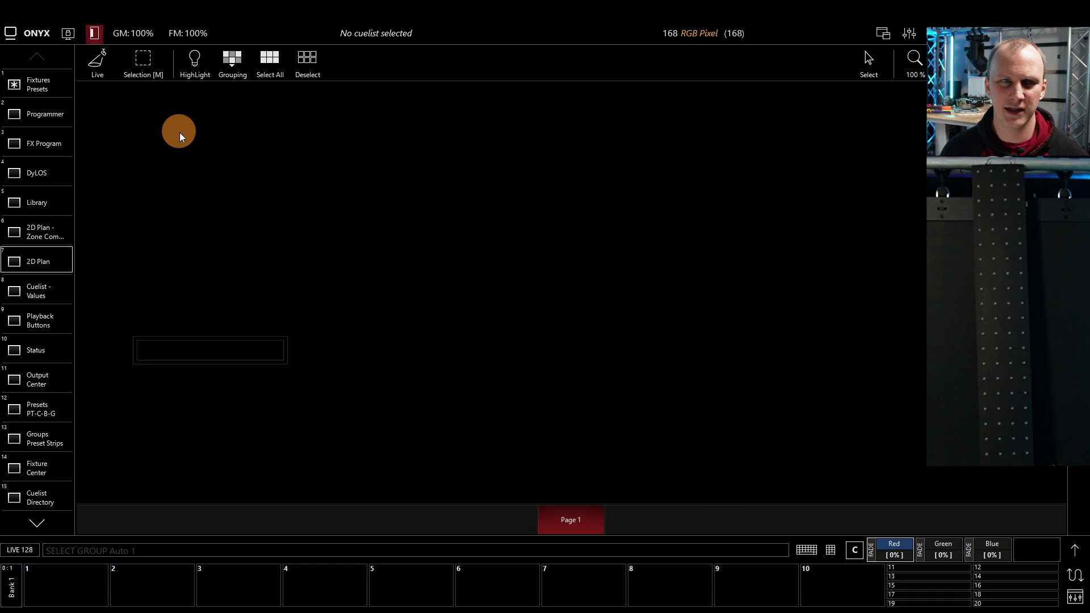
left_click(98, 64)
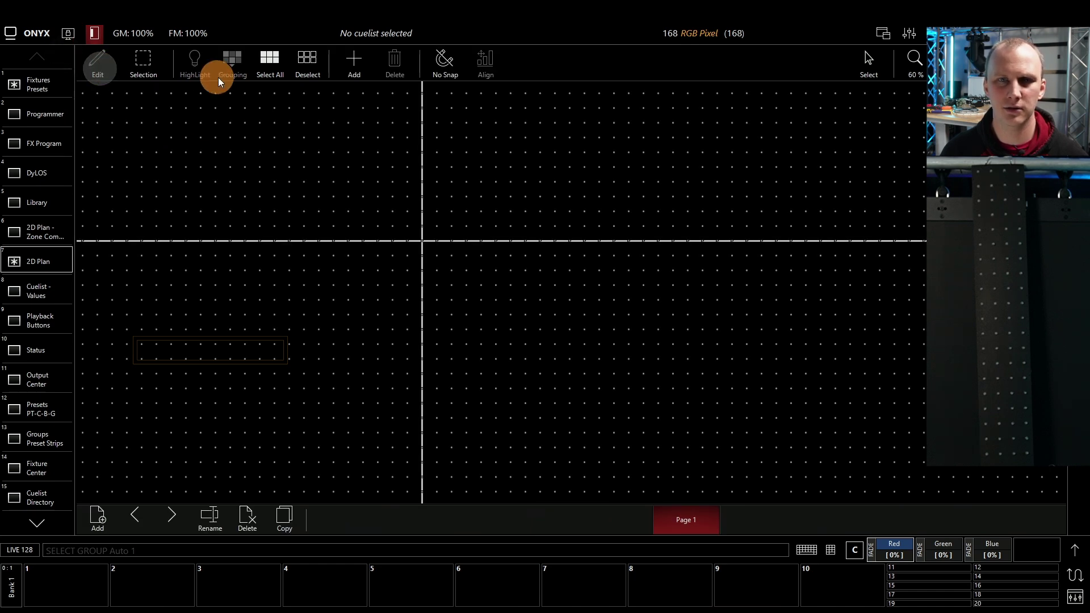
left_click(360, 69)
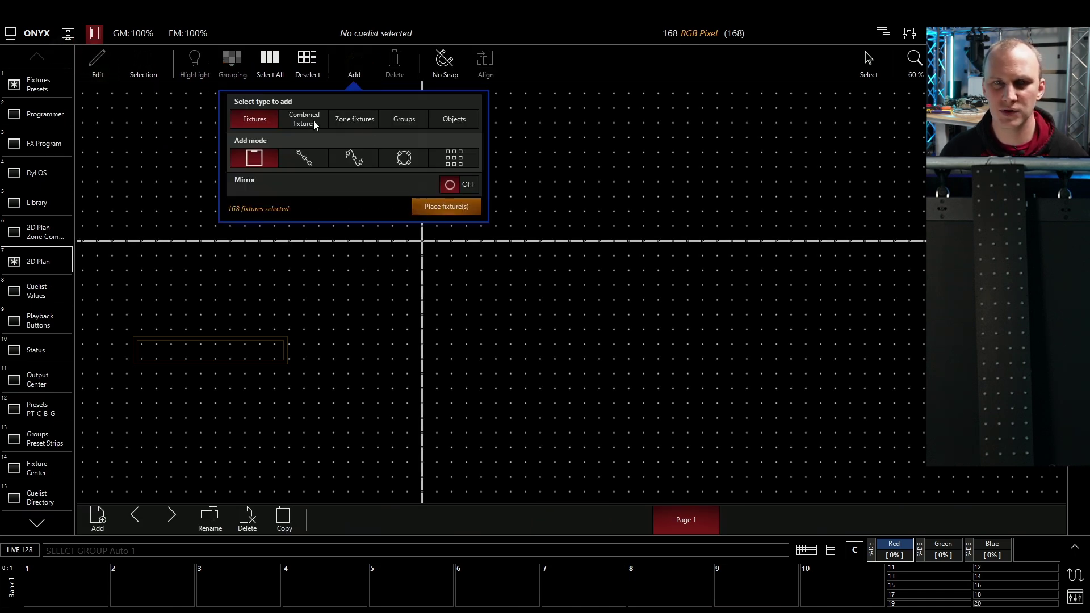
left_click(459, 157)
left_click(467, 185)
left_click(467, 184)
left_click(467, 184)
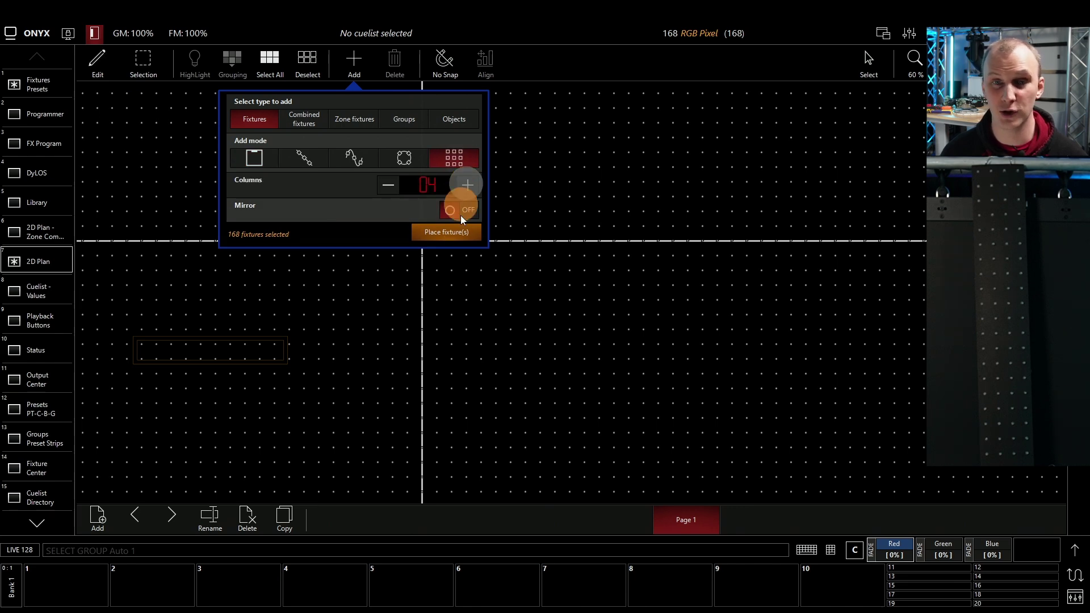
left_click(454, 231)
left_click_drag(431, 134, 518, 254)
left_click_drag(554, 330, 511, 342)
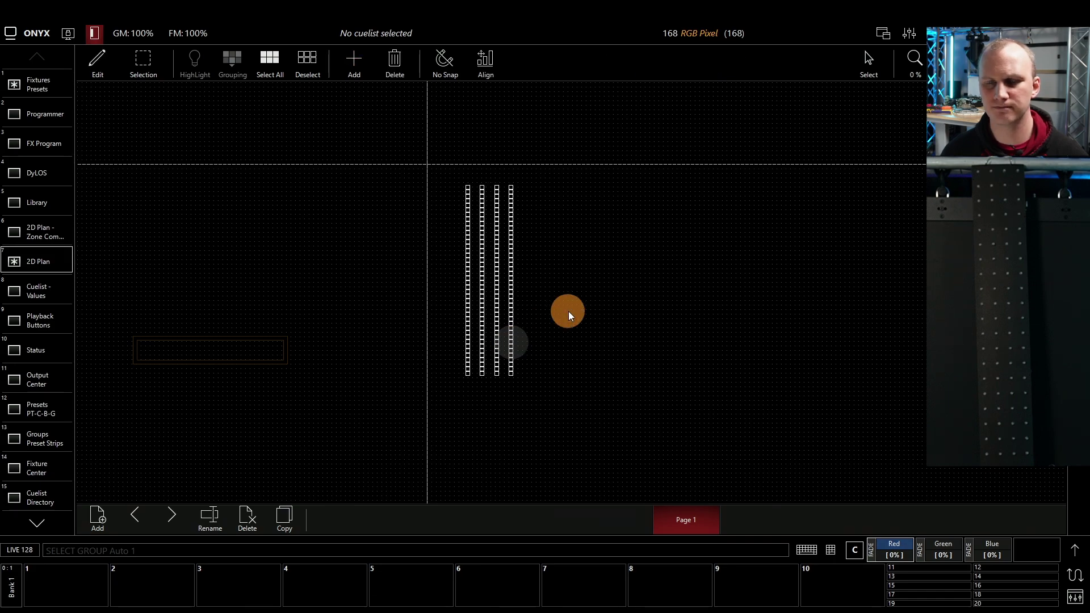
- Add a rectangular DyLOS zone enclosing the whole pixel grid on the 2D Plan and return the plan to live mode
left_click(360, 70)
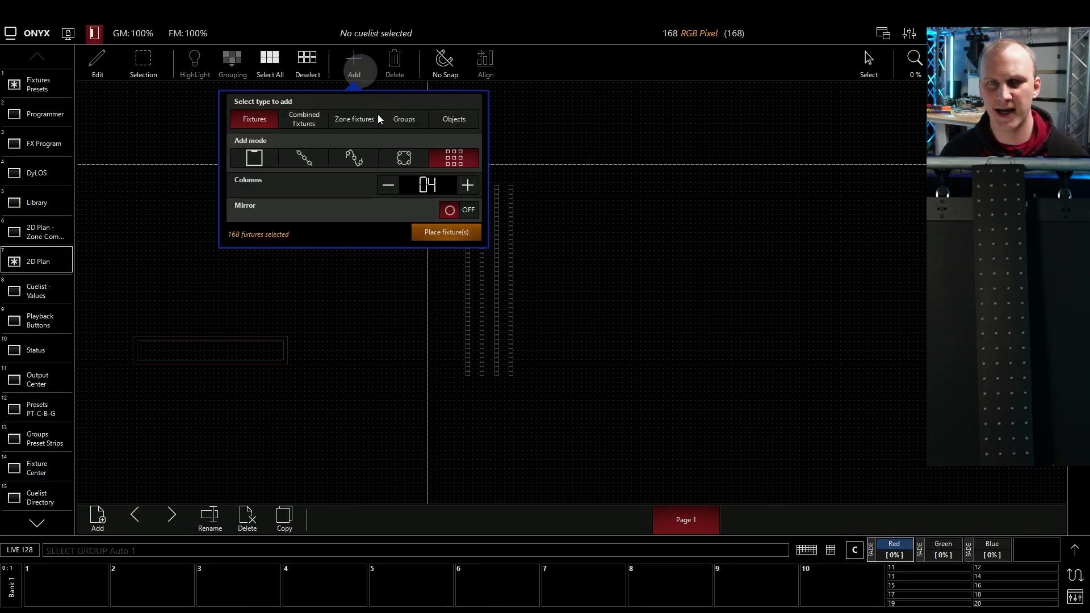
left_click(349, 121)
left_click(364, 157)
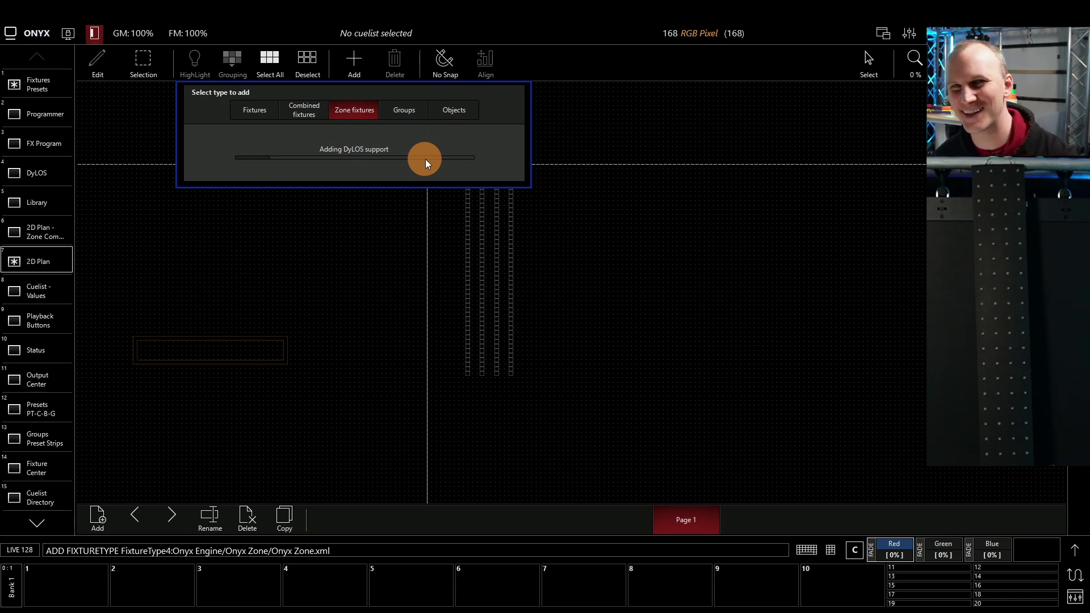
left_click(472, 172)
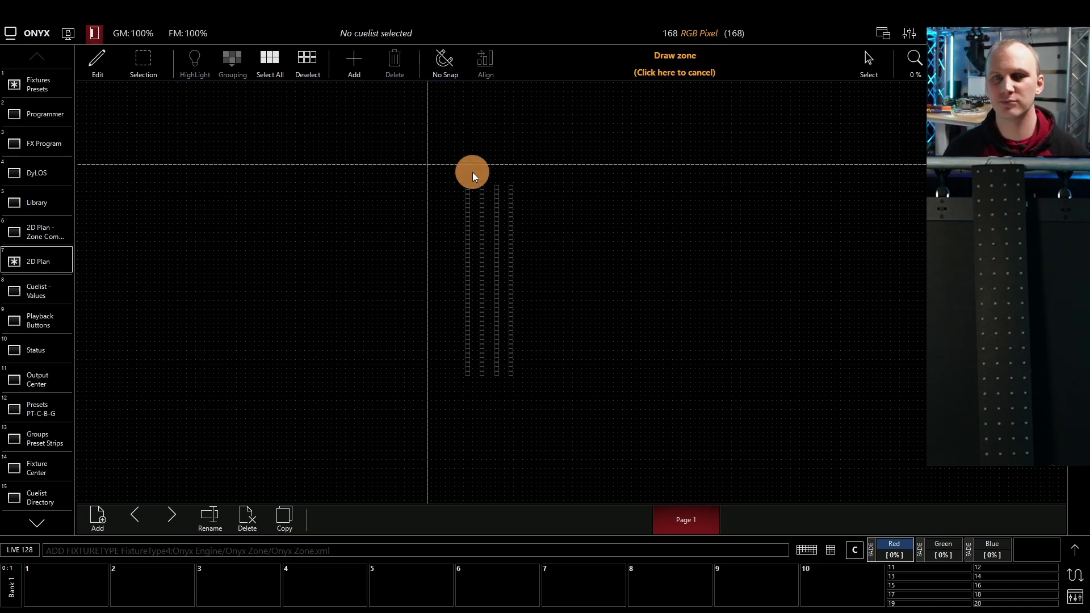
mouse_move(438, 168)
left_mouse_down()
mouse_move(502, 250)
mouse_move(565, 406)
left_mouse_up()
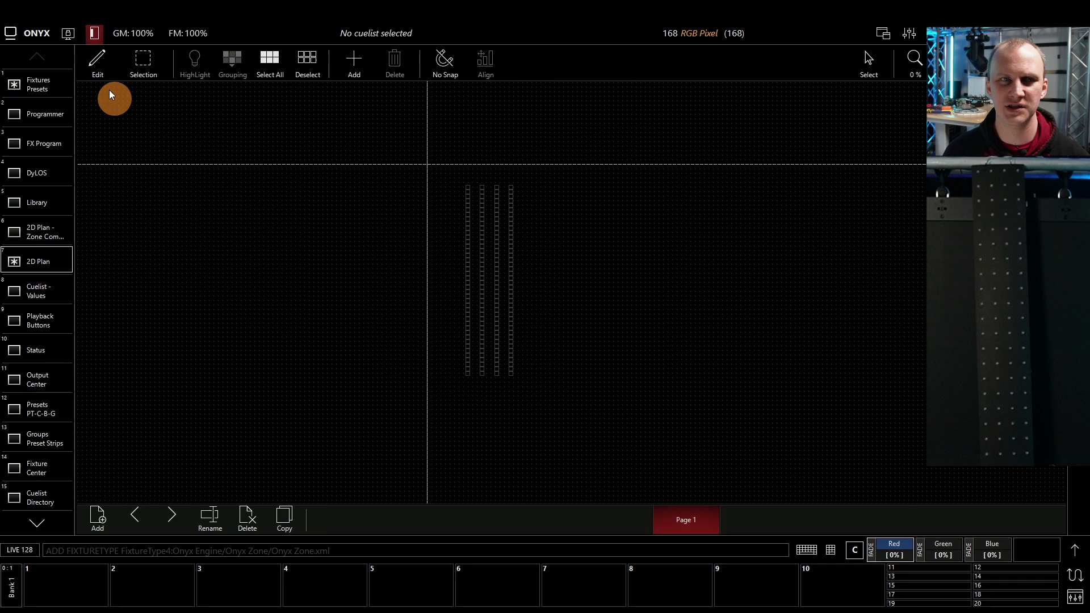
left_click(95, 61)
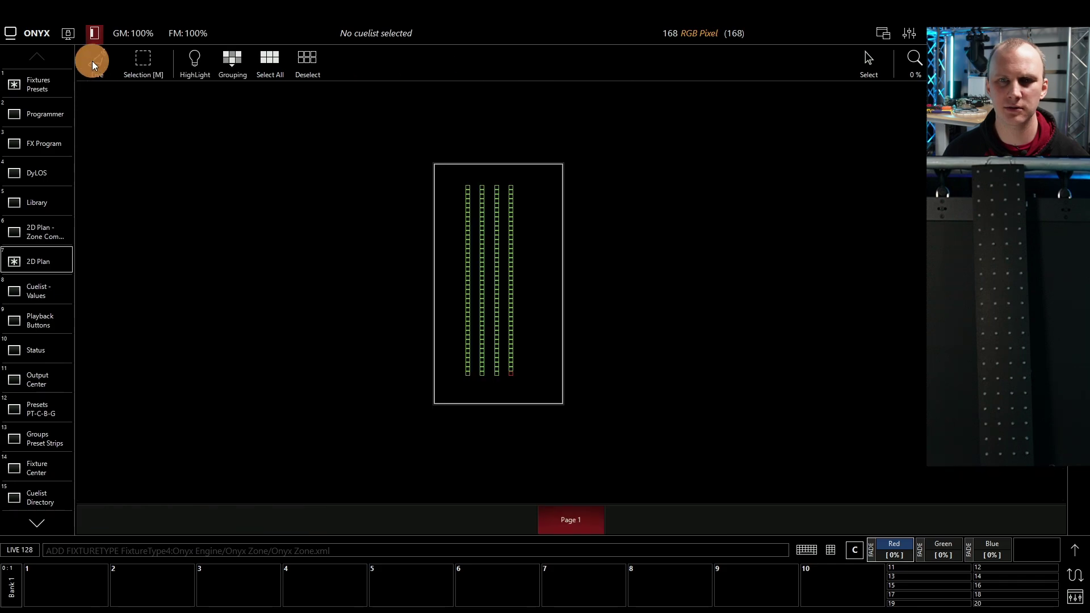
- In DyLOS, assign clip 8 - 008 from the Yellow Amber folder as the Onyx Zone's source media
left_click(31, 178)
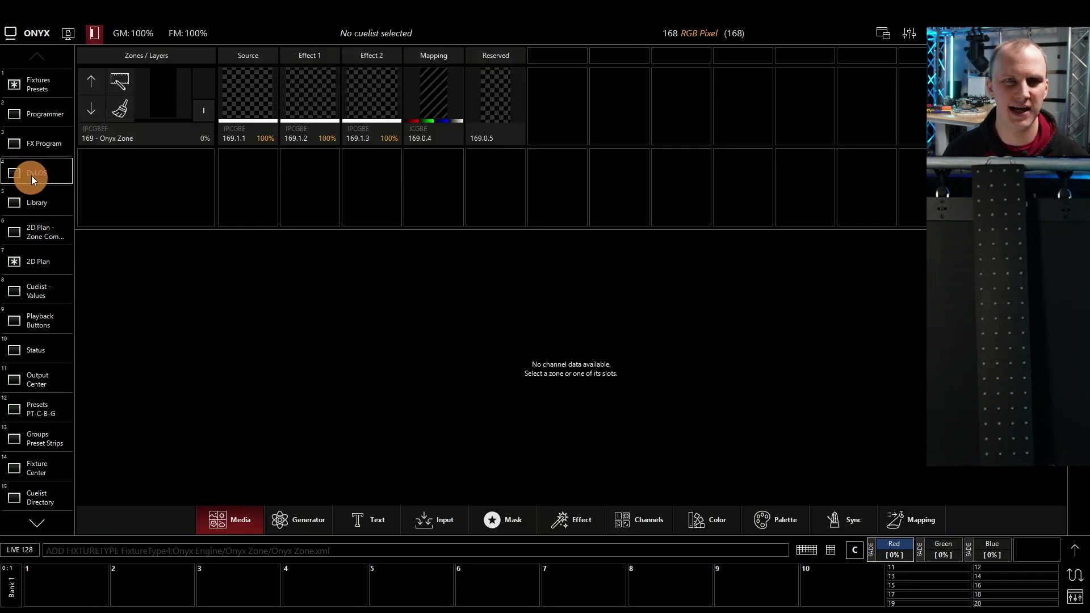
left_click(134, 108)
left_click(60, 307)
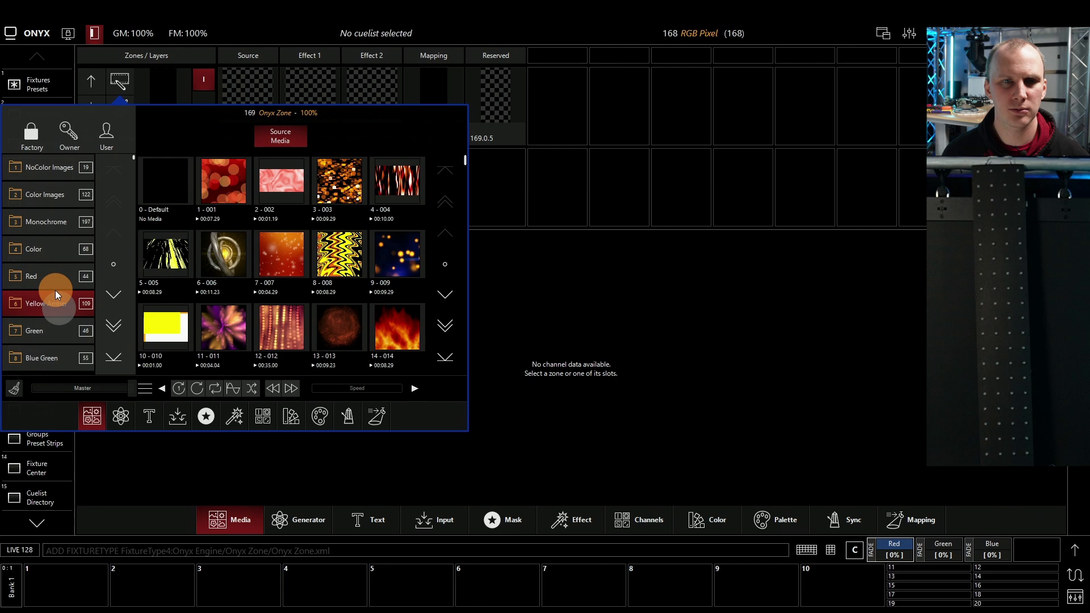
left_click(327, 271)
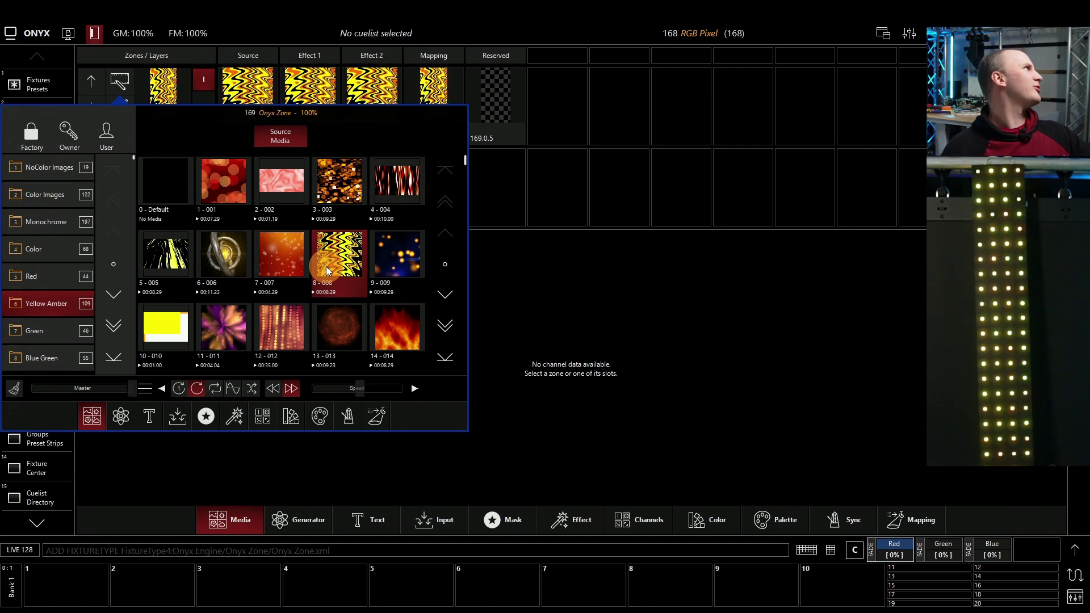
- Assign clip 65 - 065 from the Yellow Amber folder as the Onyx Zone's source media and close the media browser
scroll(328, 272, "down", 6)
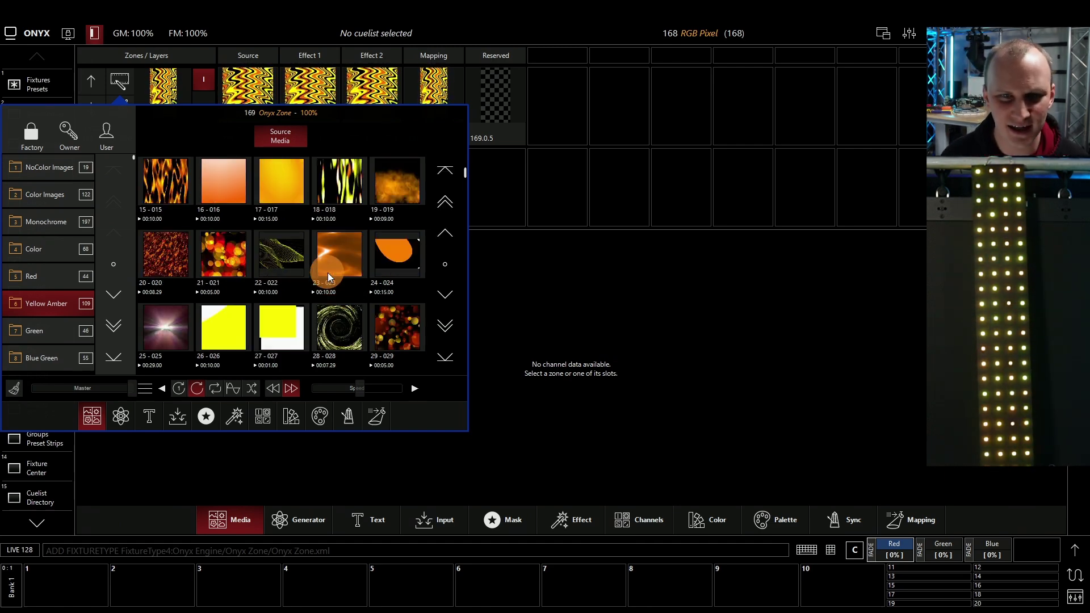
scroll(346, 339, "down", 6)
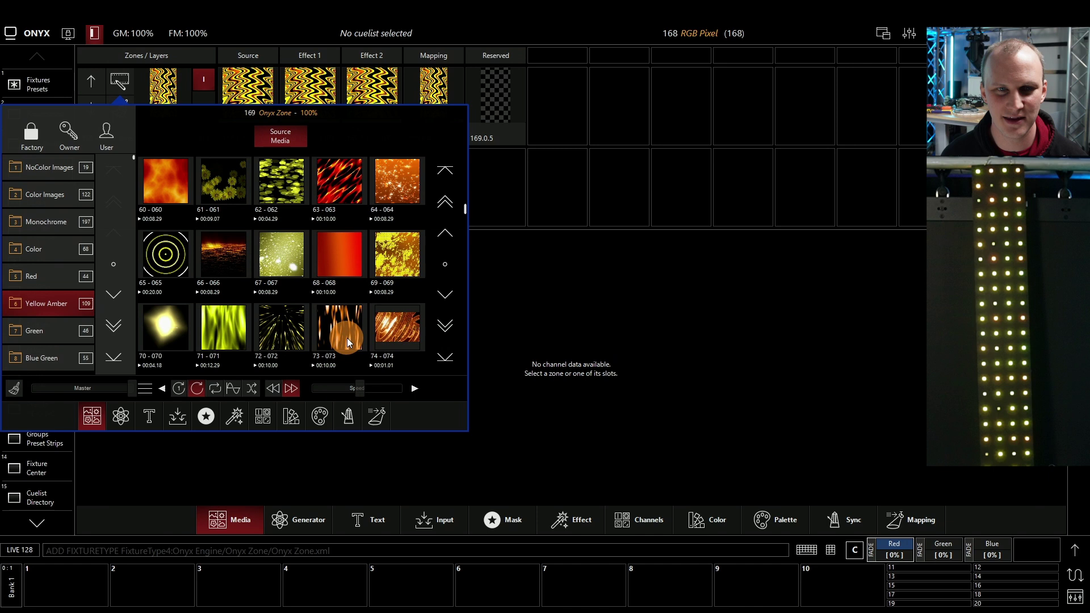
left_click(180, 267)
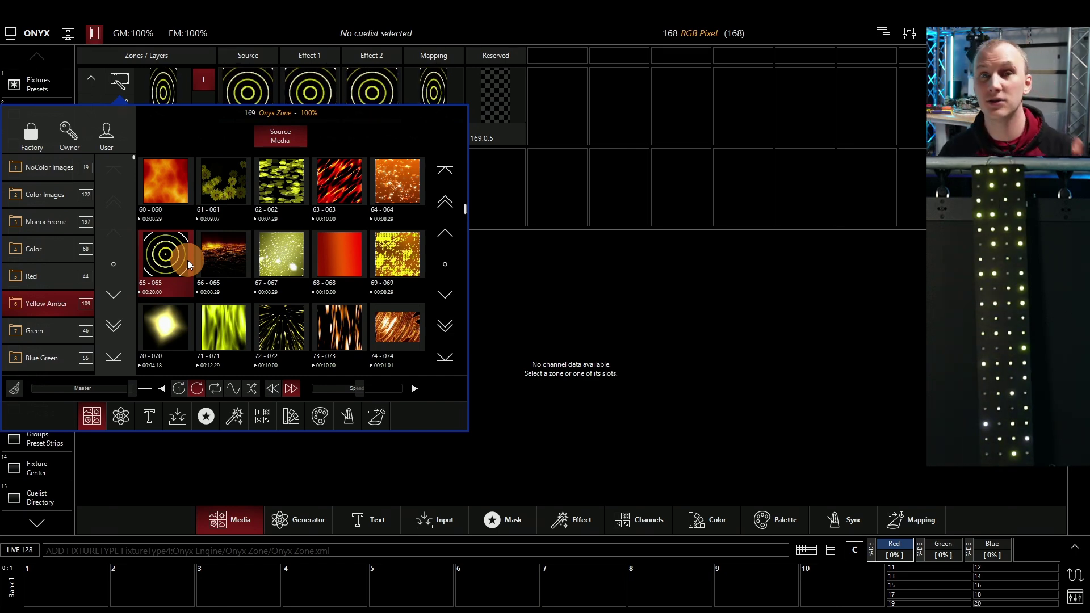
left_click(546, 404)
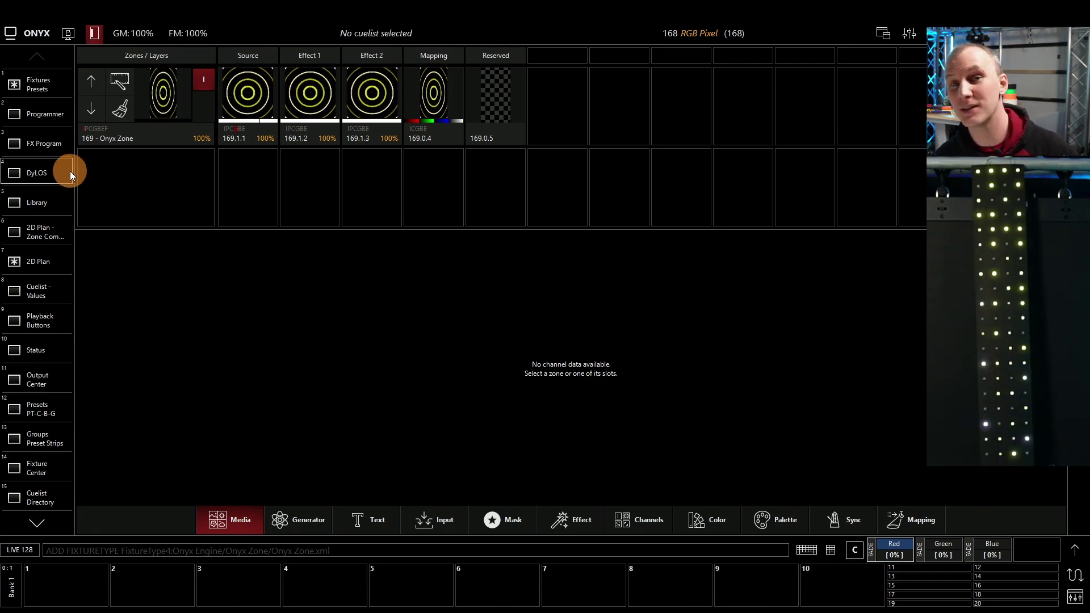
- On the 2D Plan, examine how the zone's media falls across the pixel columns, selecting fixture 165 in live mode
left_click(58, 264)
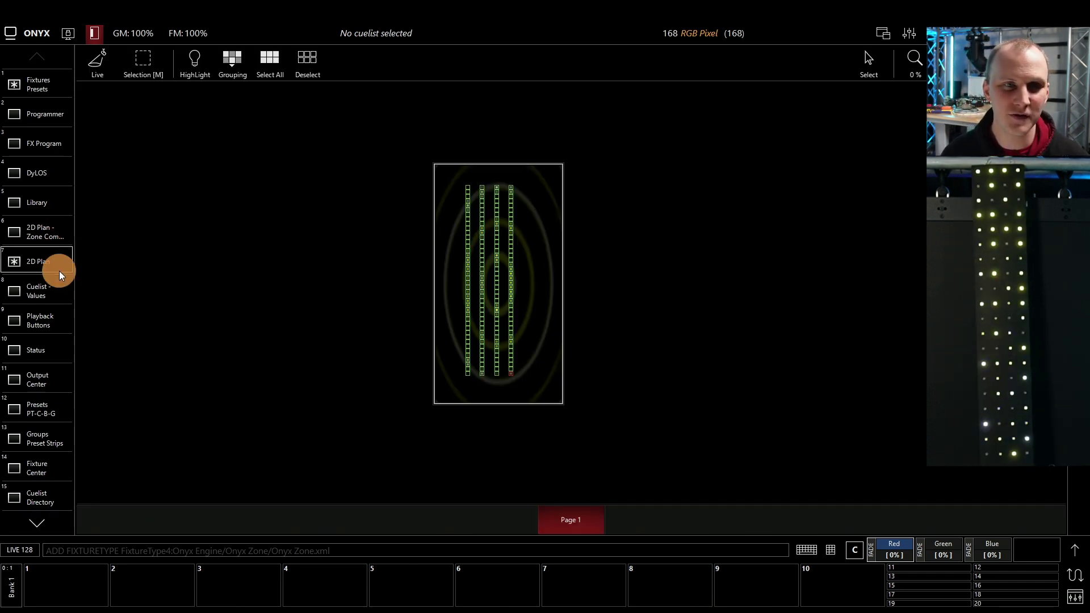
left_click(98, 60)
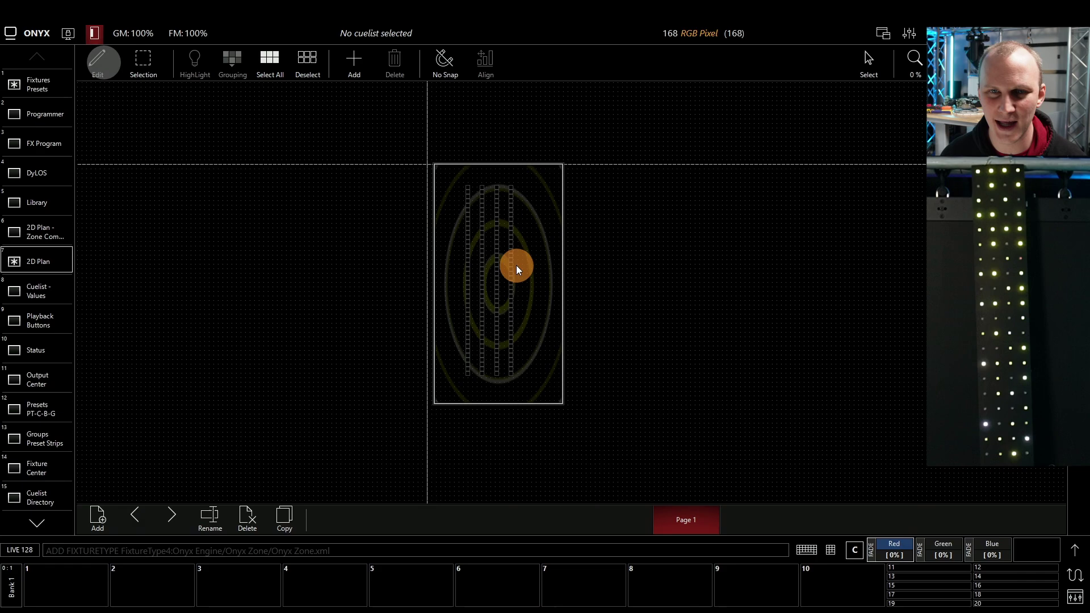
scroll(498, 342, "up", 1)
scroll(498, 342, "up", 1)
left_click(106, 77)
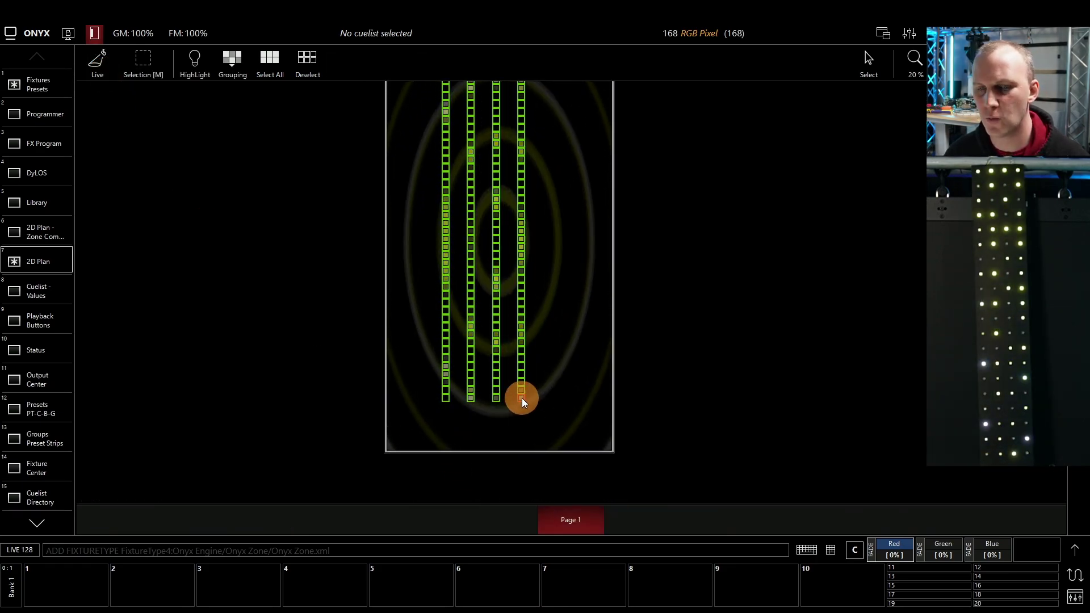
left_click(445, 397)
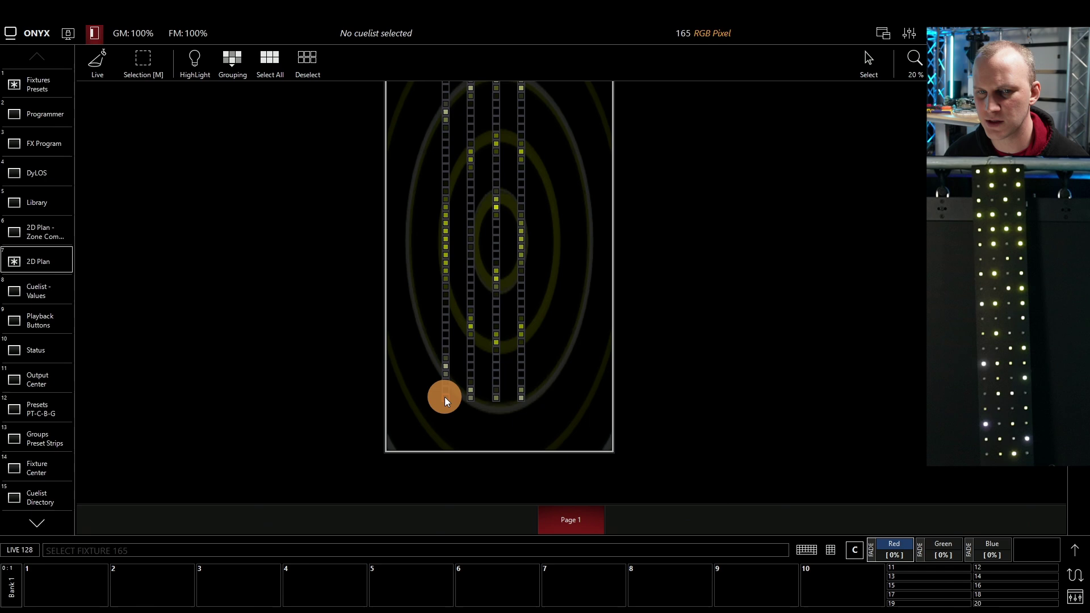
scroll(445, 400, "up", 4)
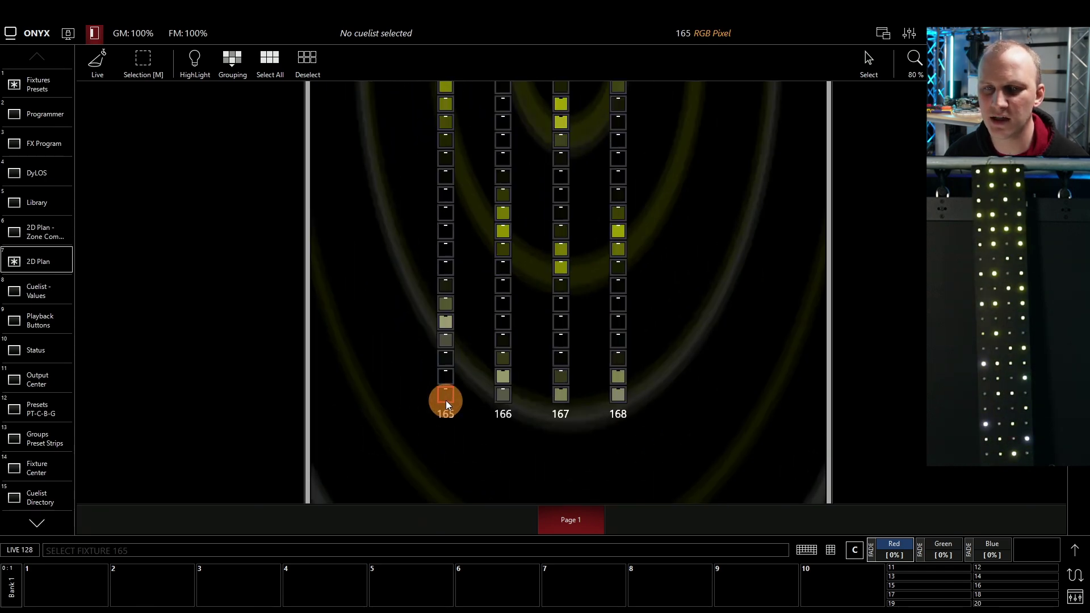
scroll(445, 400, "up", 2)
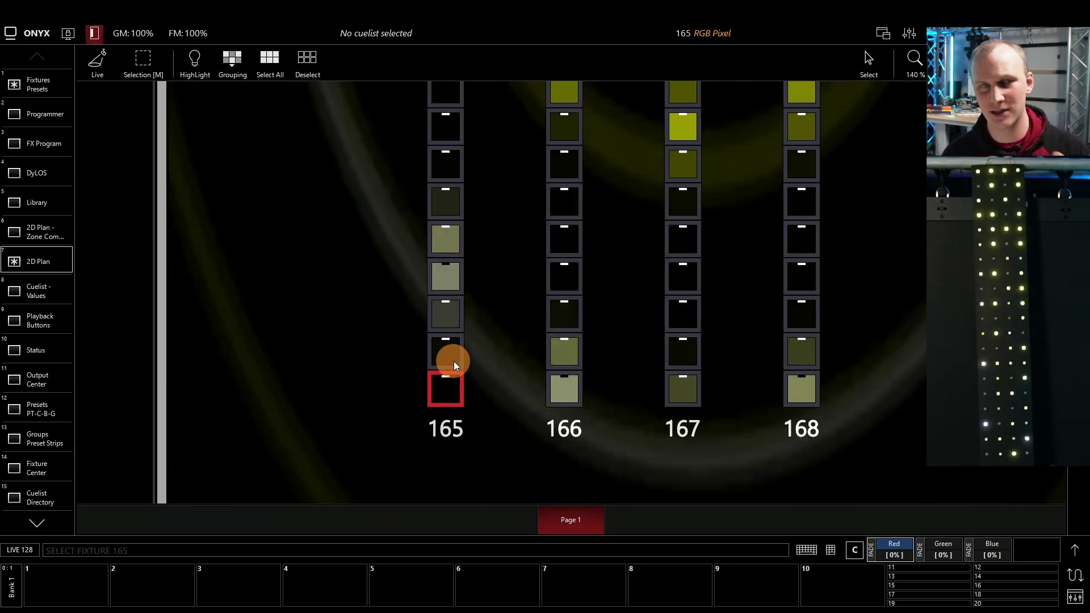
scroll(437, 406, "down", 10)
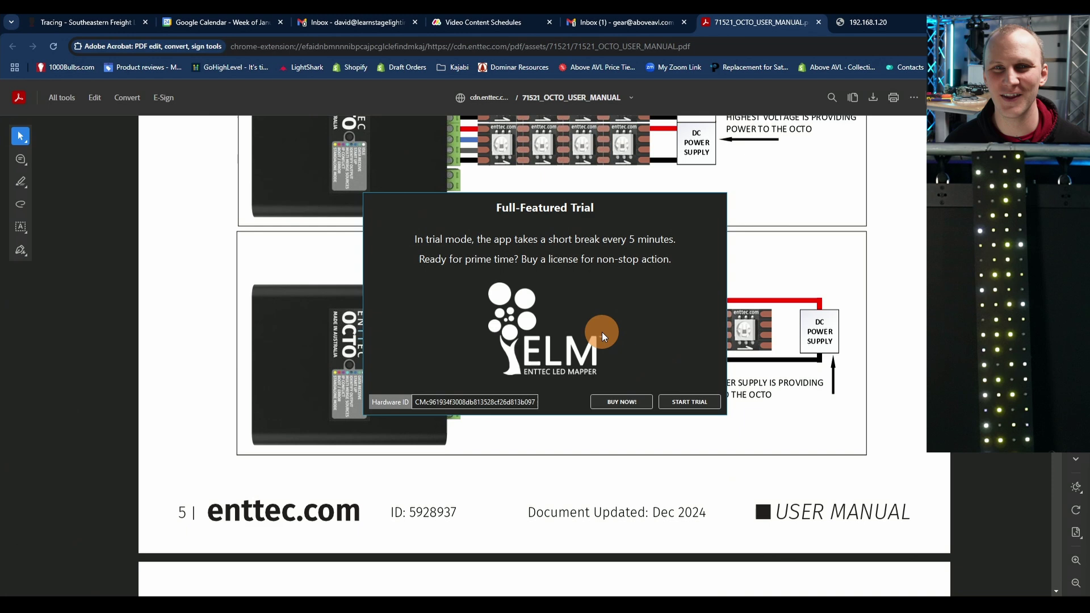
- Start the ENTTEC LED Mapper trial and create a new stage named Stage01, 1280 wide and 720 high
left_click(676, 397)
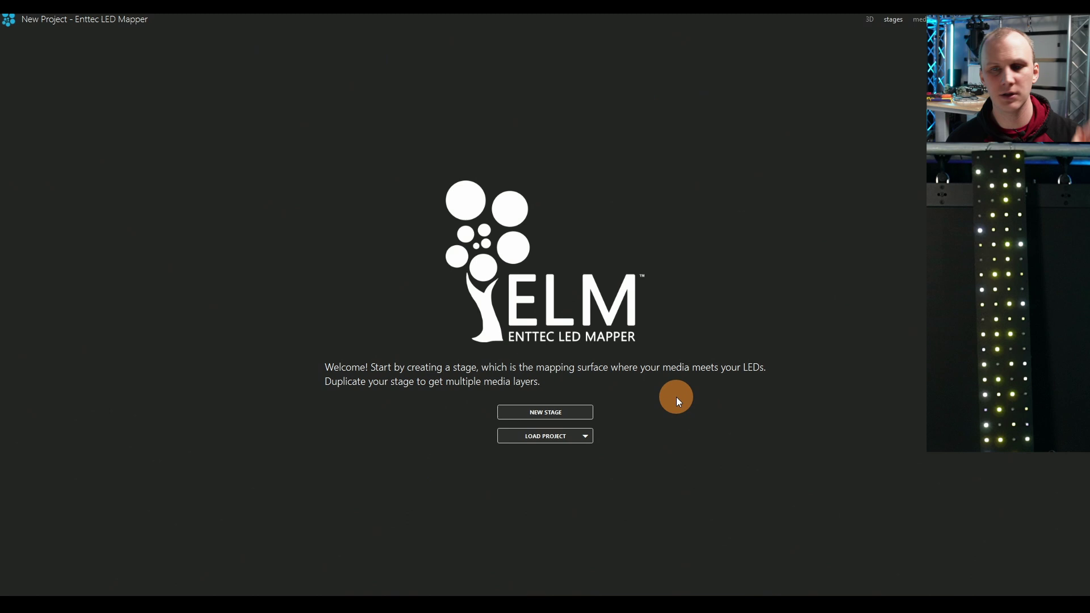
left_click(570, 412)
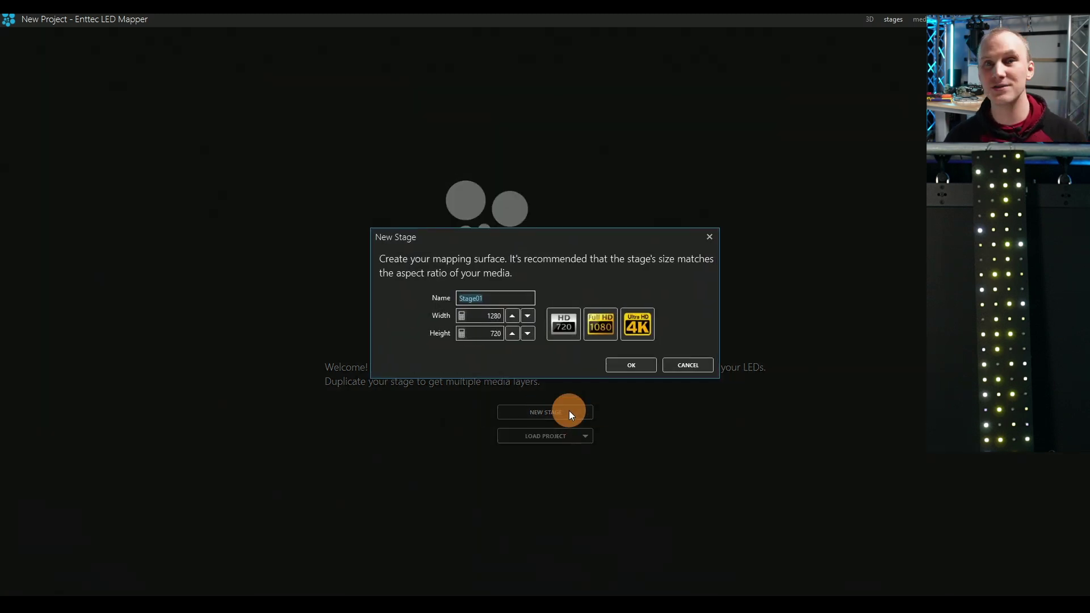
left_click(635, 364)
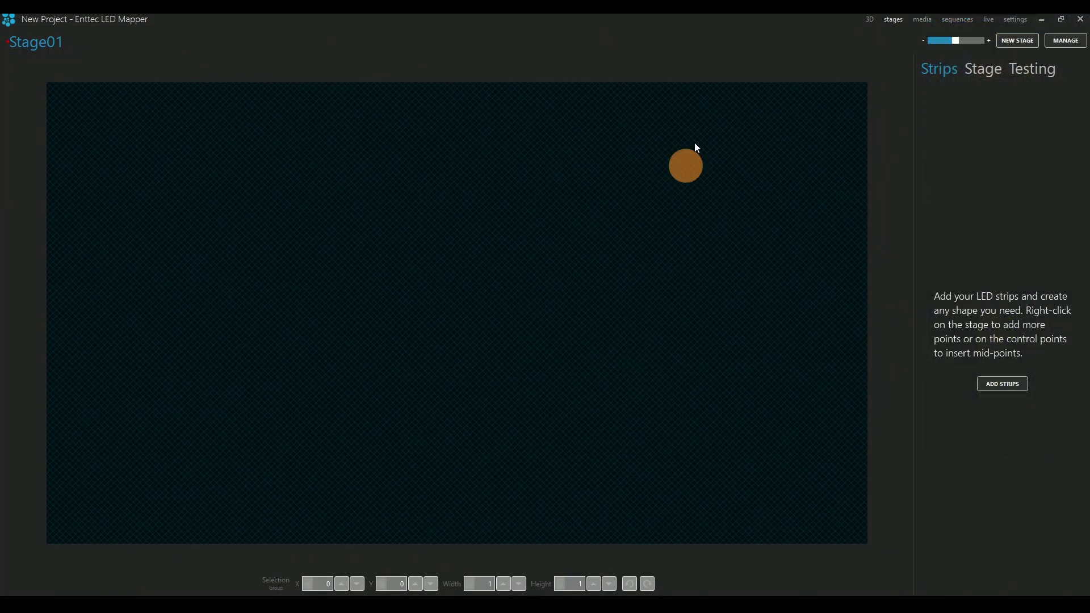
- Begin adding LED strips to the stage, with 4 strips of 42 LEDs each
left_click(998, 397)
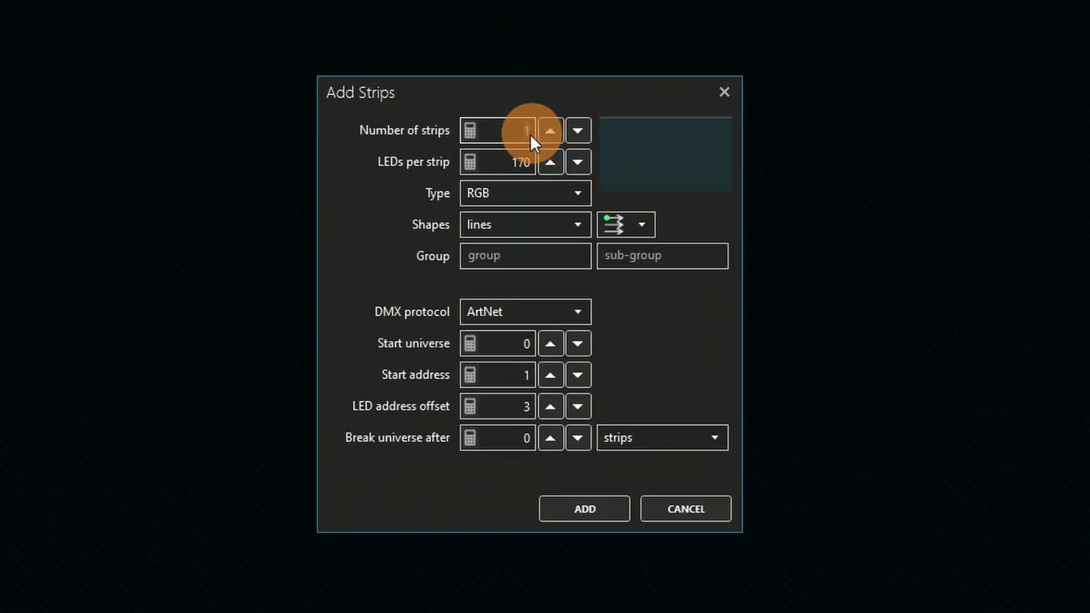
left_click(517, 163)
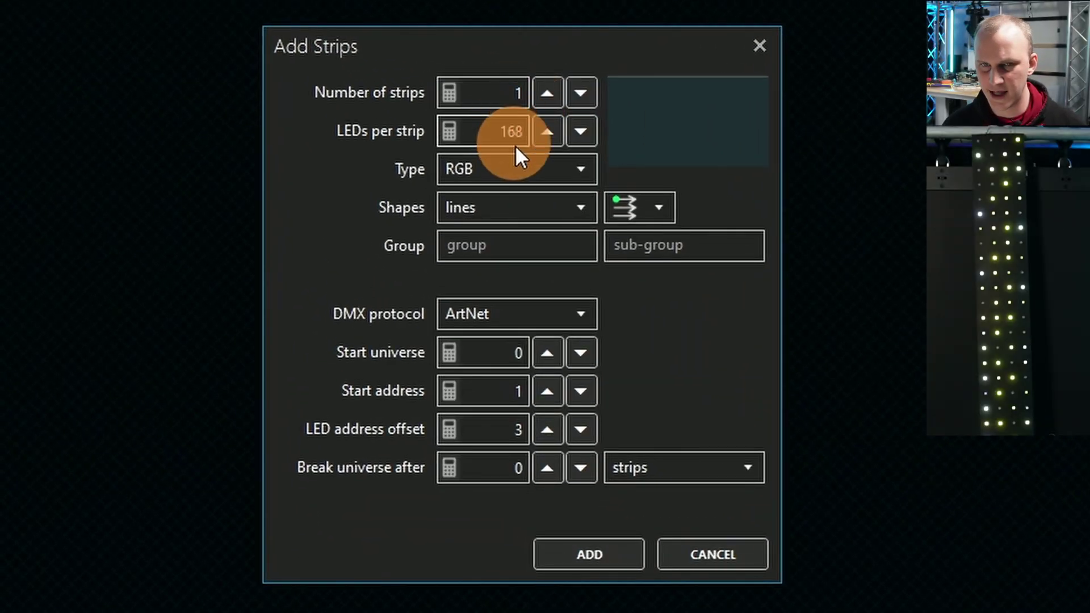
key("Tab")
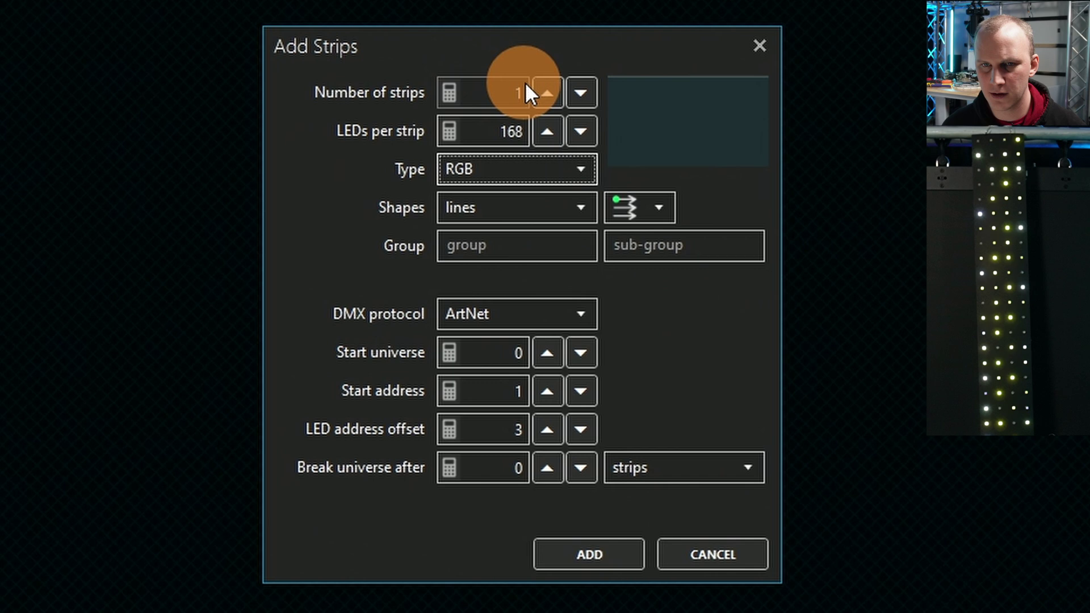
left_click(546, 92)
left_click(547, 92)
left_click(546, 92)
left_click(513, 121)
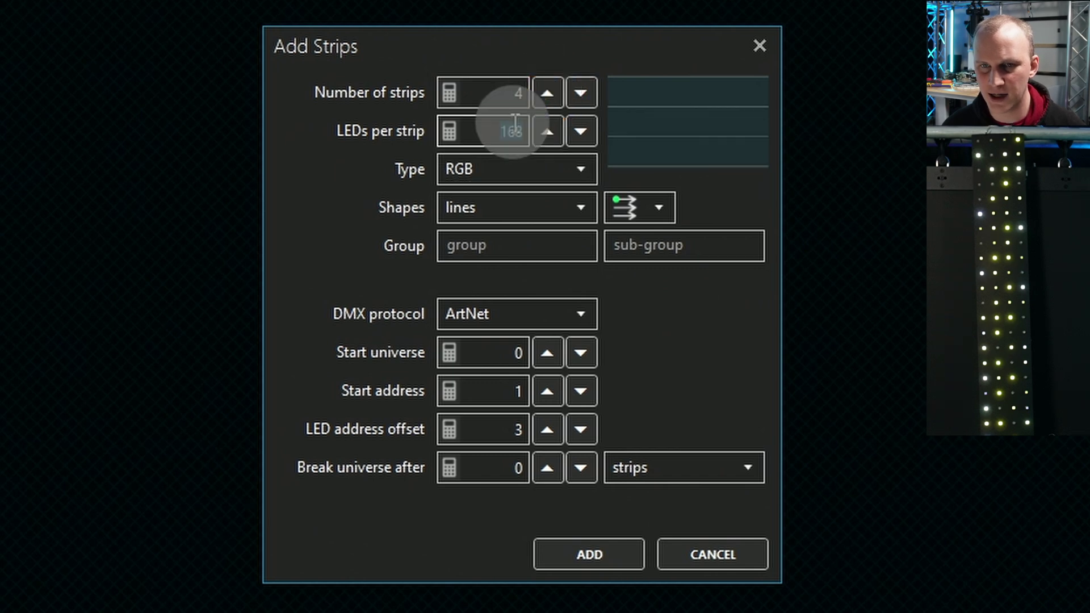
type("42")
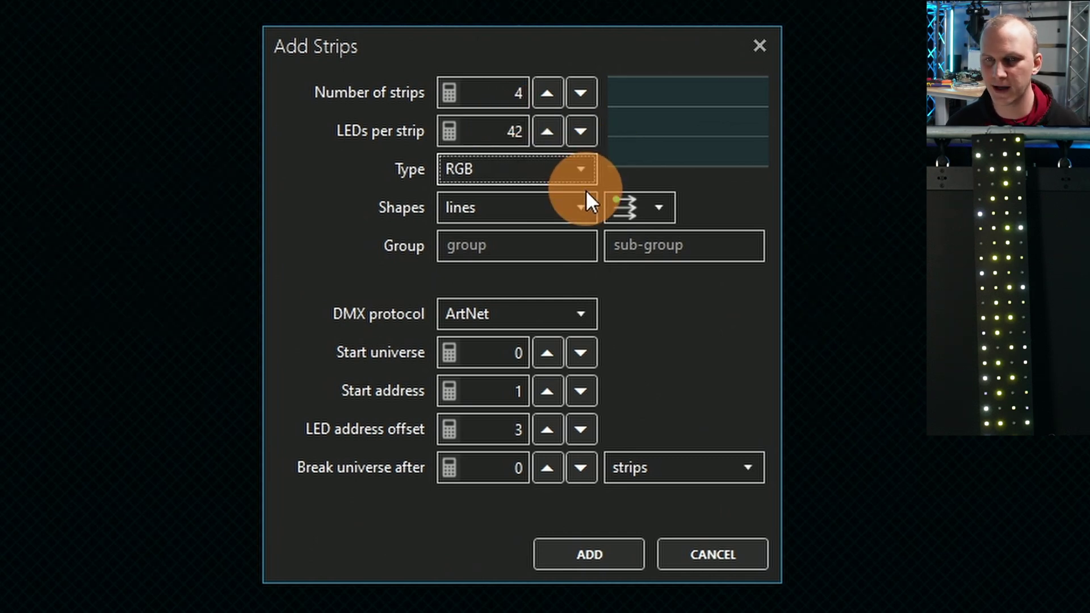
- Try 42 strips with 4 LEDs each, and restore the counts to 4 strips with 42 LEDs each
left_click(504, 86)
type("2")
key("Tab")
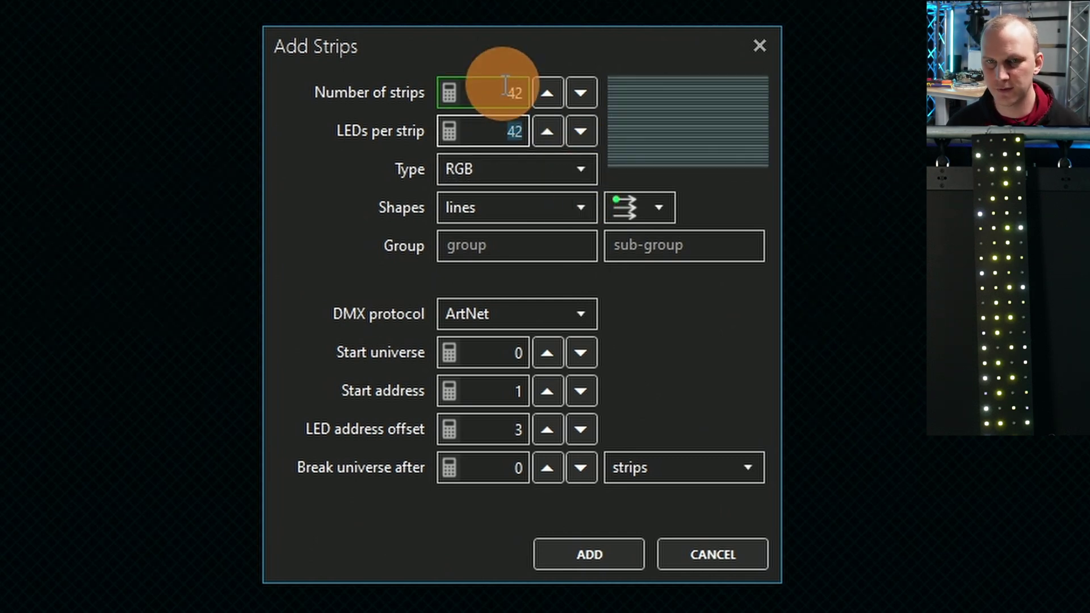
left_click(504, 85)
key("BackSpace")
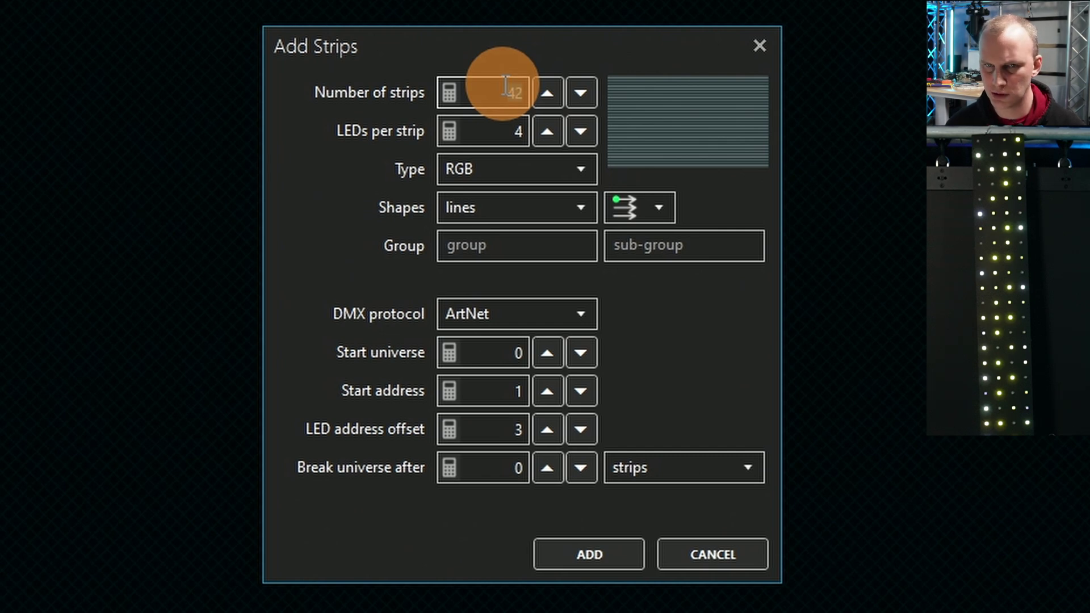
type("4")
key("Tab")
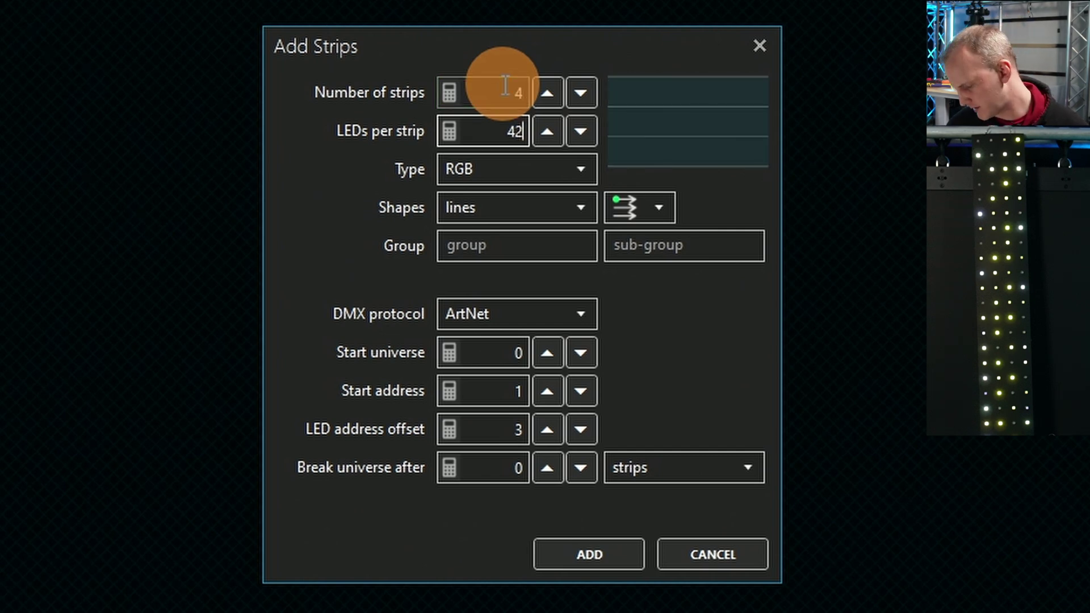
- Add the strips as horizontal lines of alternating direction starting at the upper-left corner, using sACN from universe 1
left_click(639, 205)
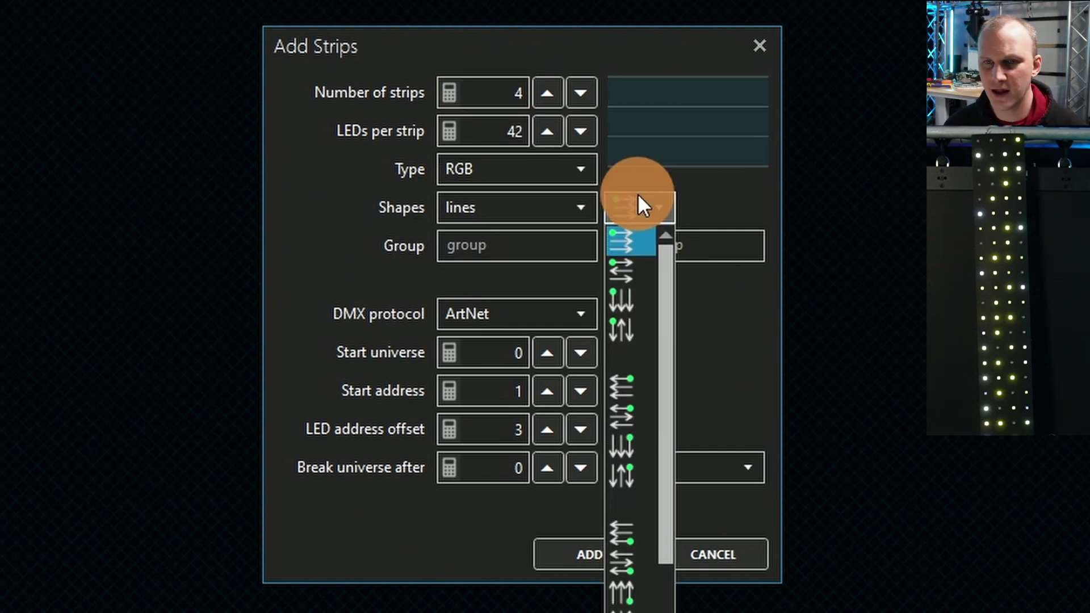
left_click(632, 264)
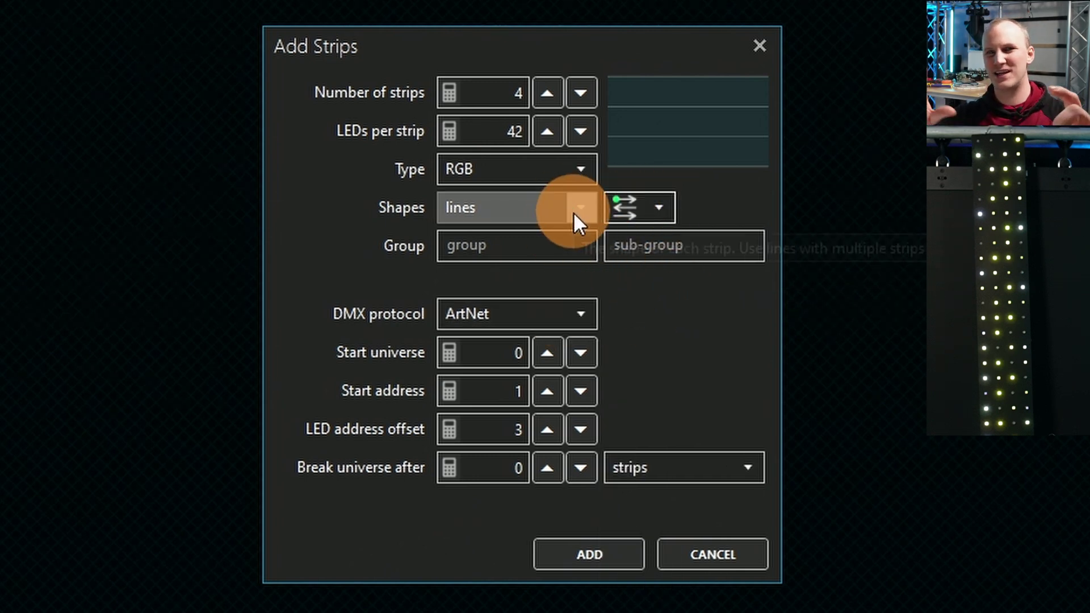
left_click(571, 309)
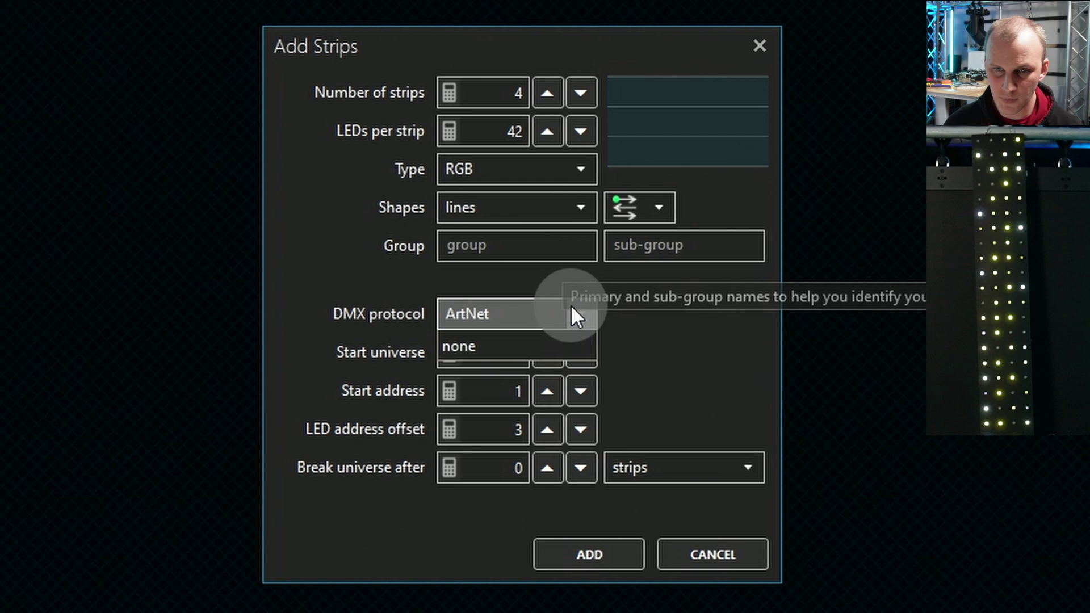
left_click(551, 375)
left_click(497, 350)
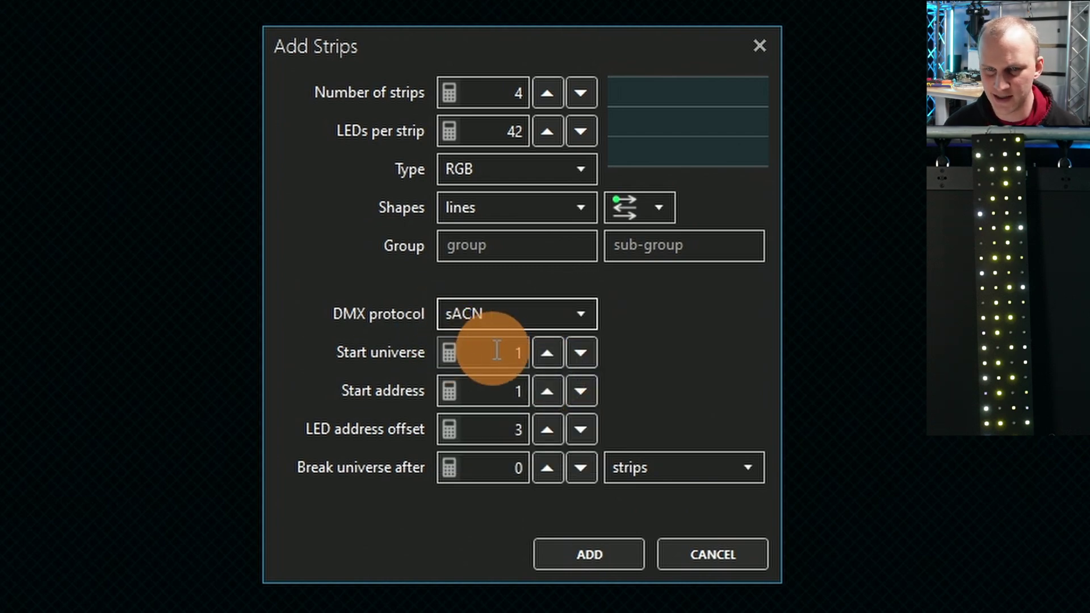
left_click(545, 539)
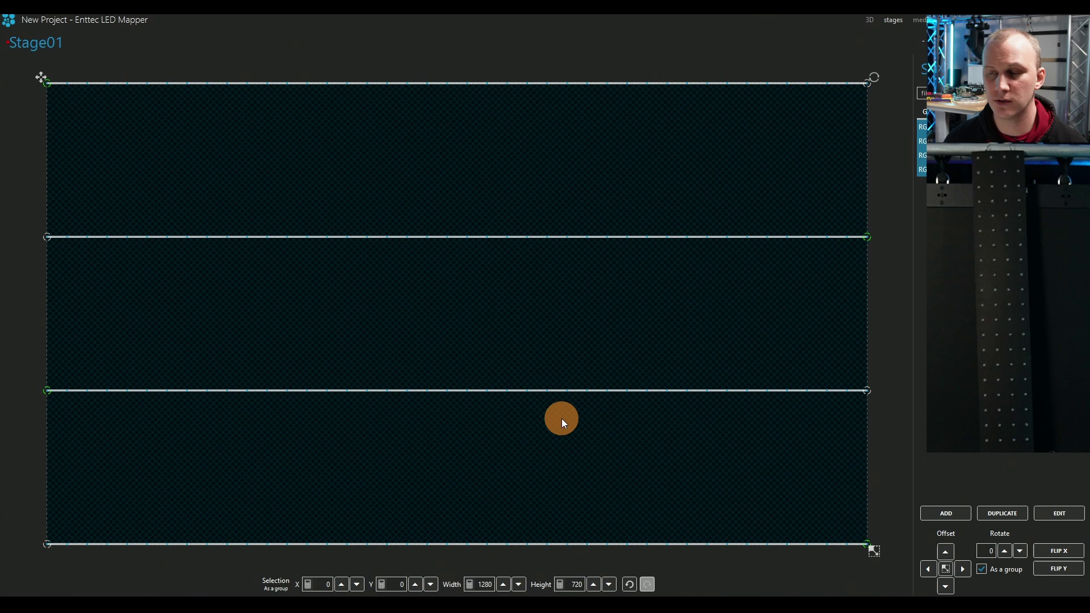
- Shrink the group of four strips to about 516 wide and 148 high in the stage's upper-left corner
left_click_drag(877, 560, 382, 187)
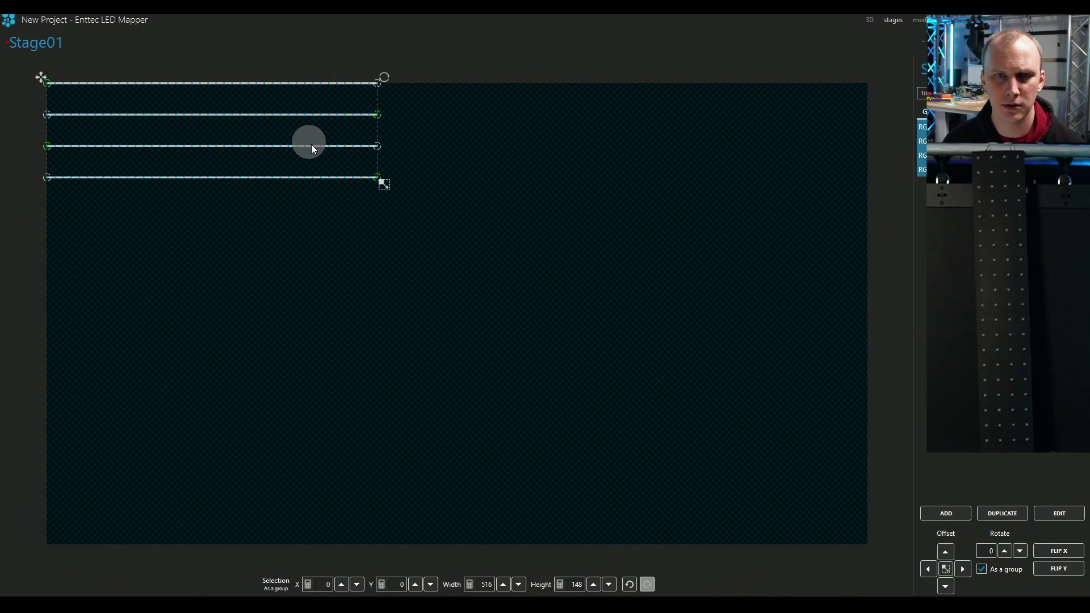
left_click(348, 165)
left_click_drag(361, 178, 36, 73)
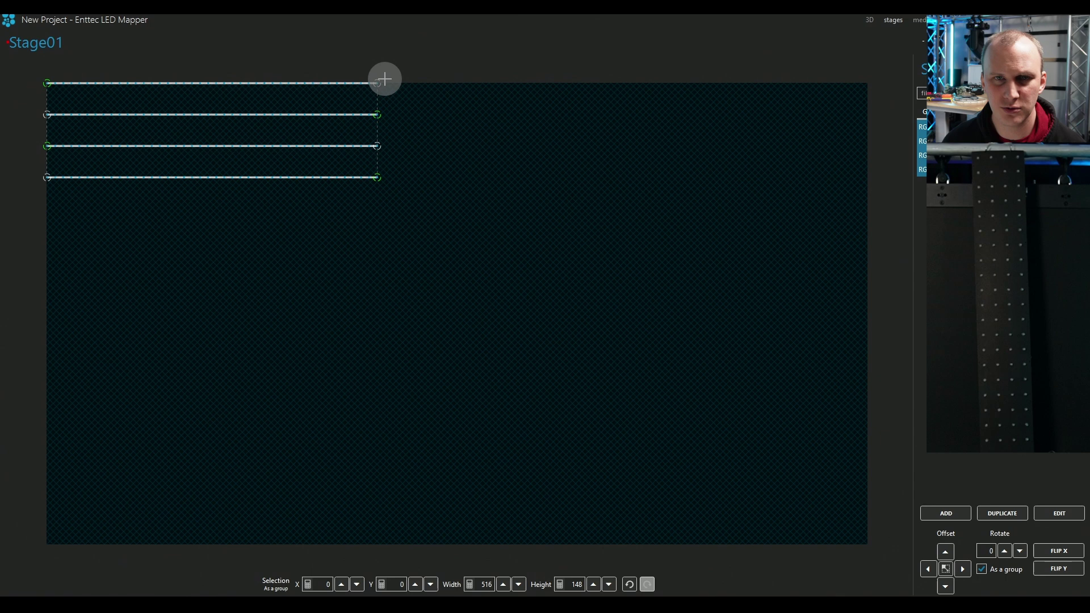
- Try rotating the strip group by 90 degrees at the stage's upper-left corner, and undo the rotation
left_click_drag(385, 78, 262, 299)
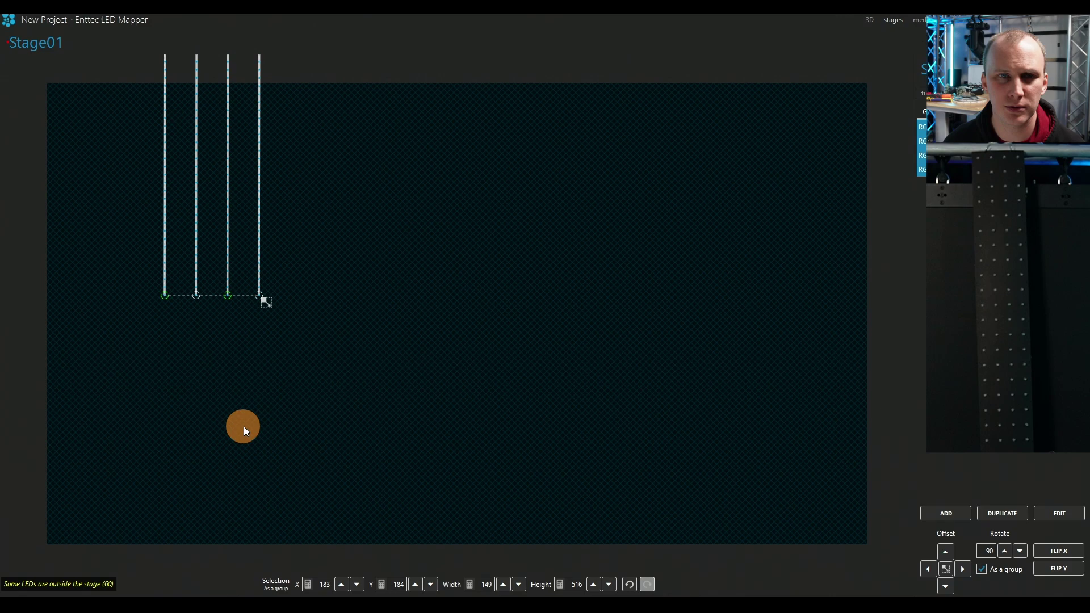
key("ctrl+z")
- Rotate the strip group 90 degrees near the stage's centre, enlarge it to about 224 × 643 and place it at about X 560, Y 25
left_click_drag(426, 226, 305, 261)
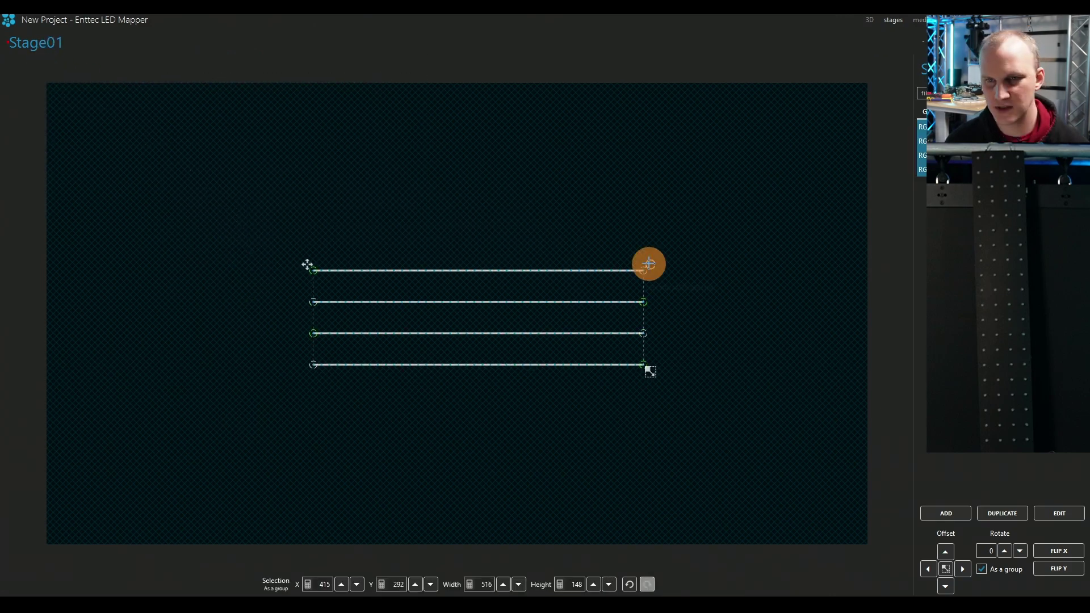
left_click_drag(648, 263, 503, 397)
left_click_drag(525, 482, 574, 565)
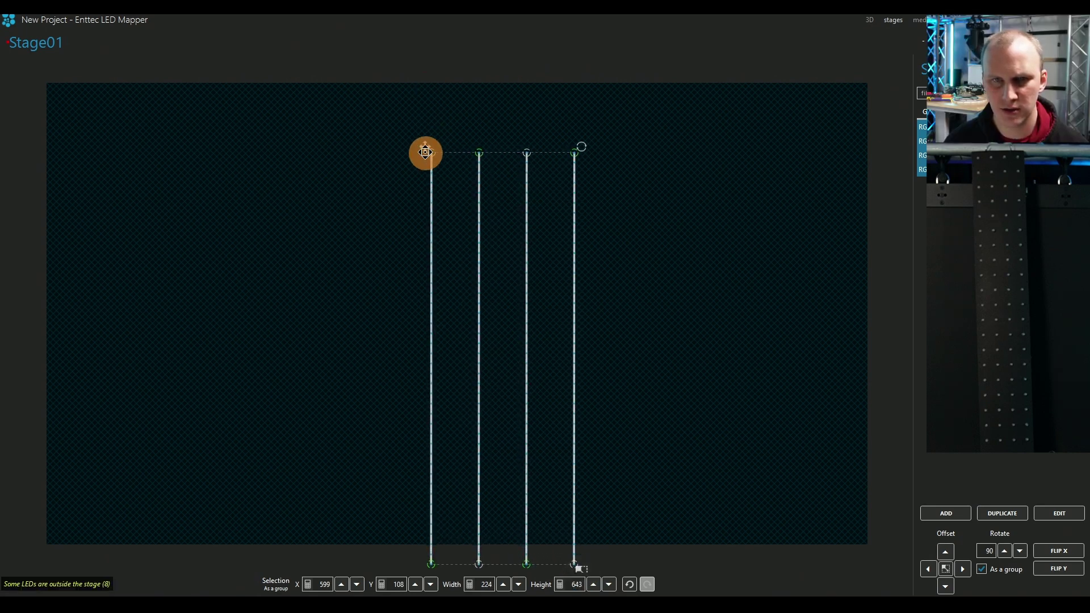
left_click_drag(425, 153, 400, 93)
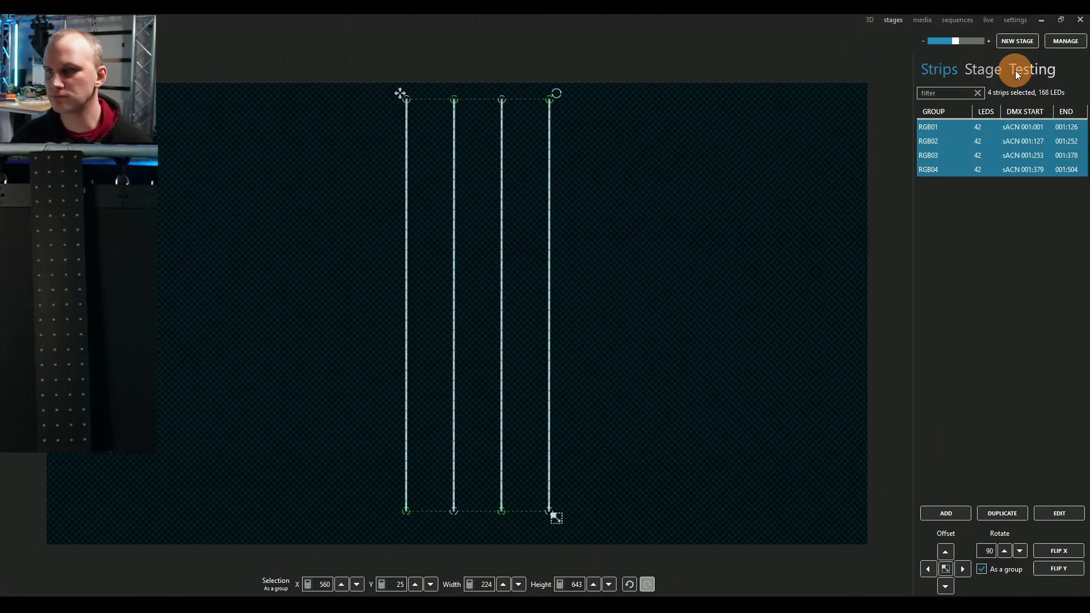
- Turn on the stage's test patterns and narrow the test rectangle to a vertical bar 129 wide
left_click(1015, 70)
left_click(990, 92)
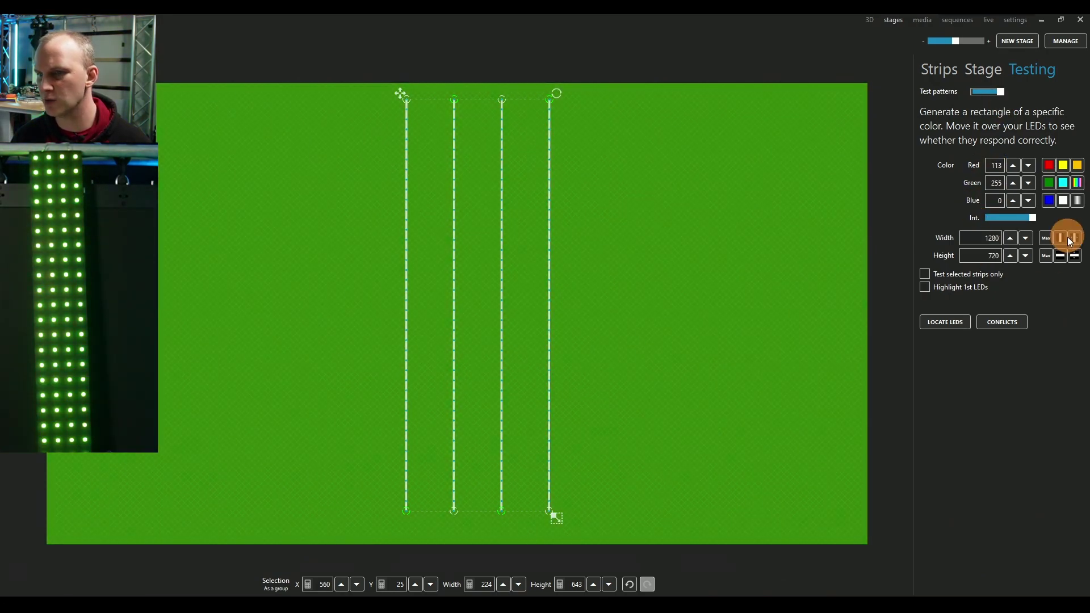
left_click(1060, 238)
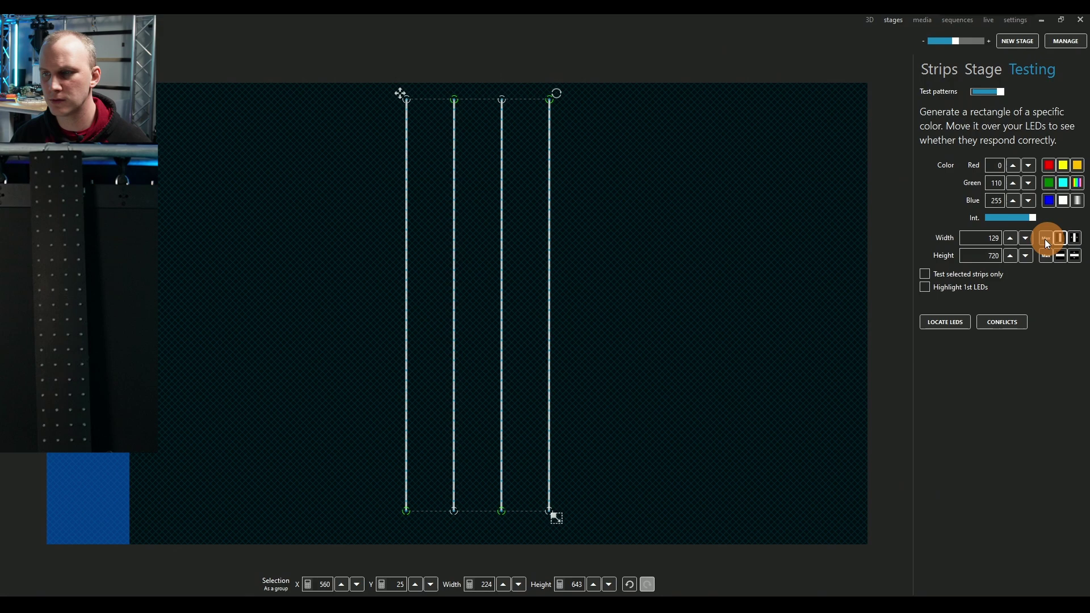
- Test the strips by animating the test rectangle across the stage's width, along its height, and across the width again
left_click(980, 242)
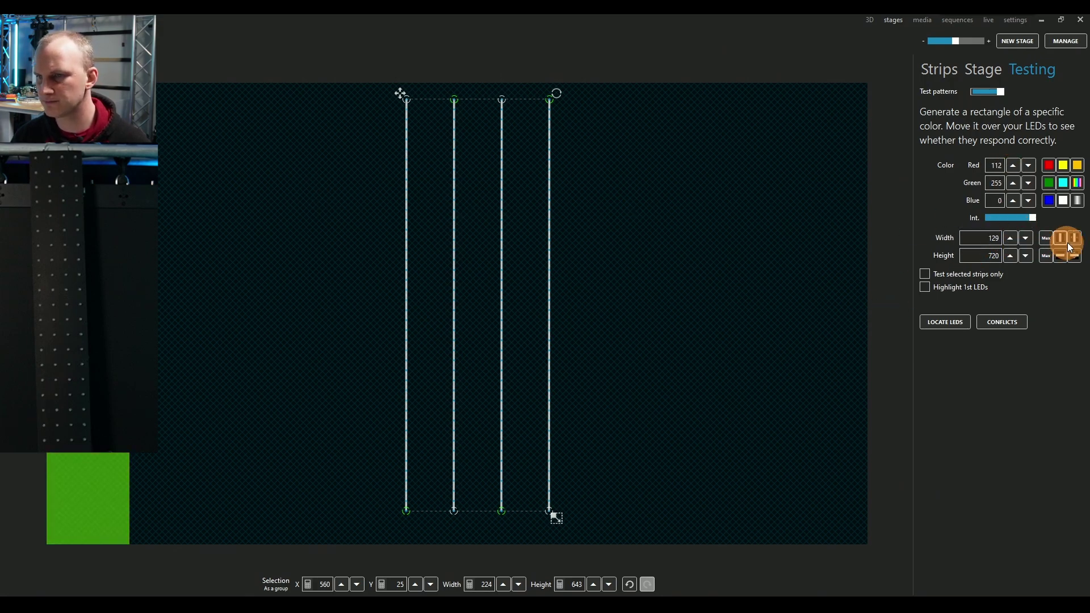
left_click(1046, 237)
left_click(1061, 238)
left_click(1072, 243)
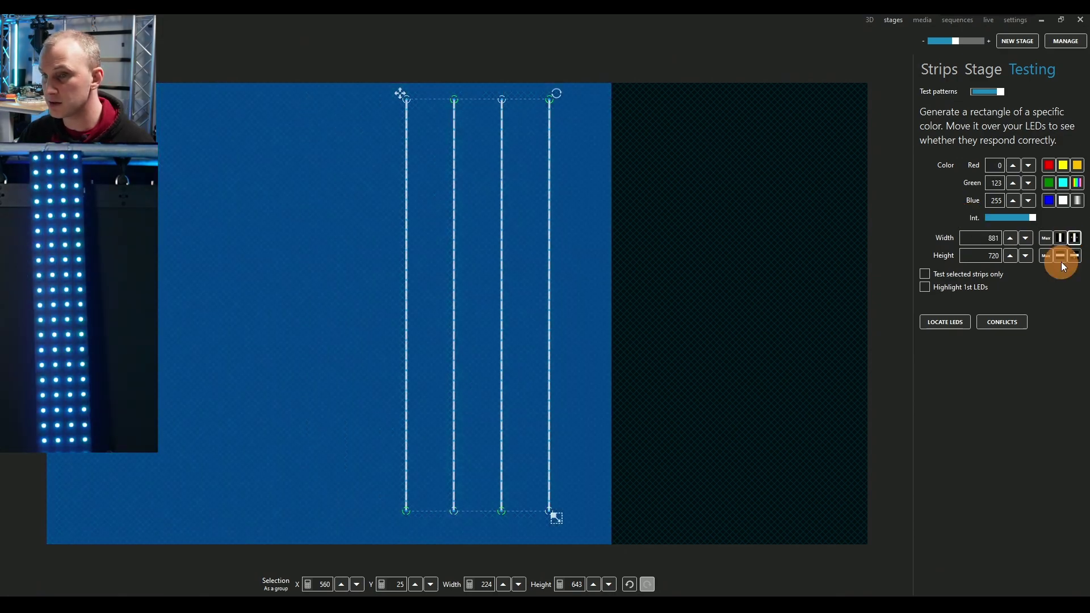
left_click(1072, 258)
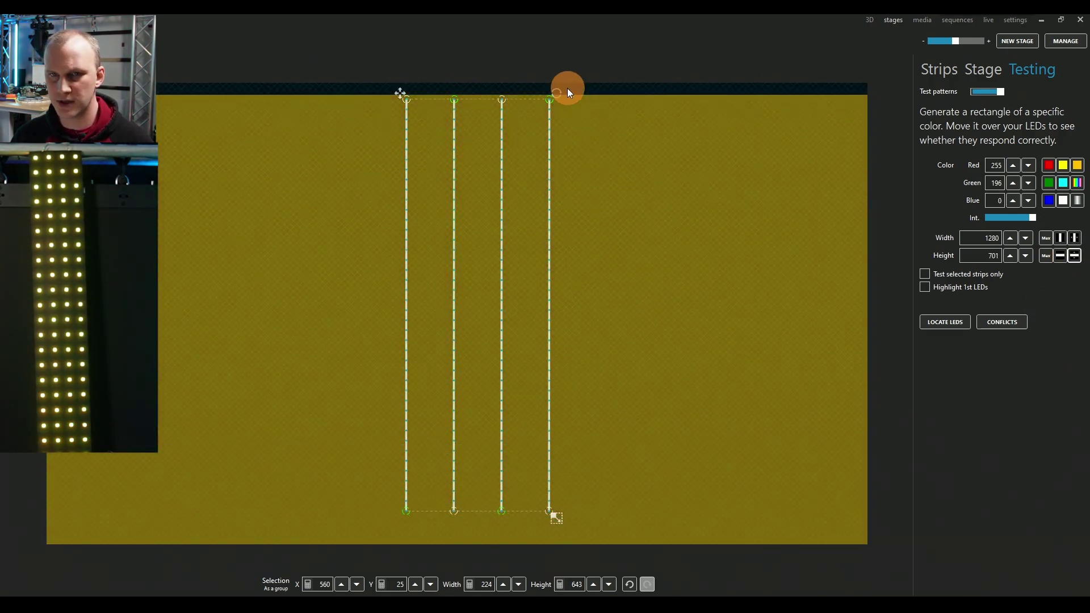
left_click_drag(570, 92, 408, 470)
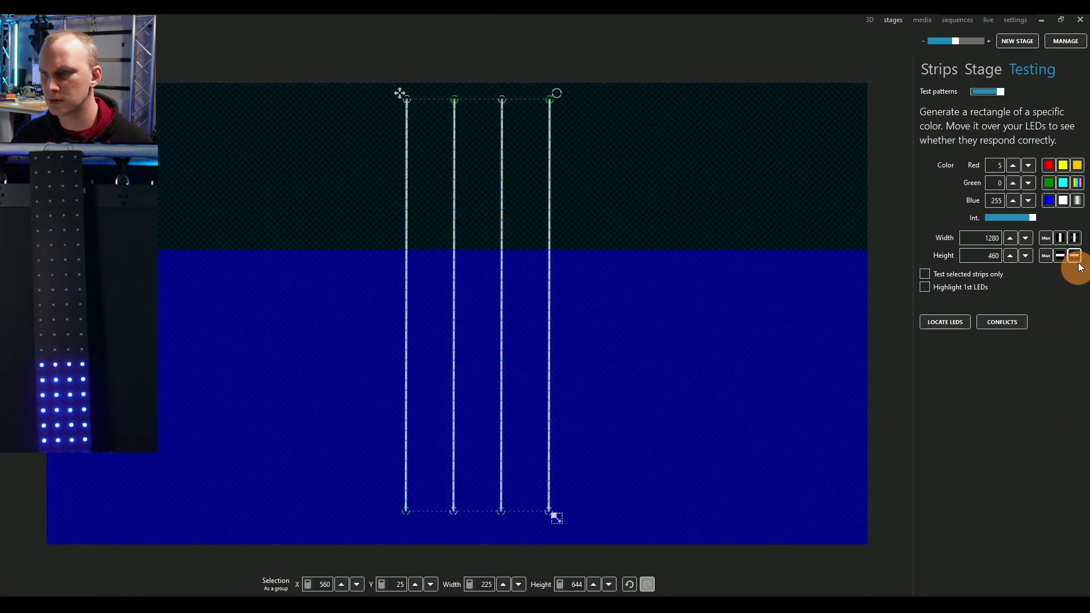
left_click(1073, 241)
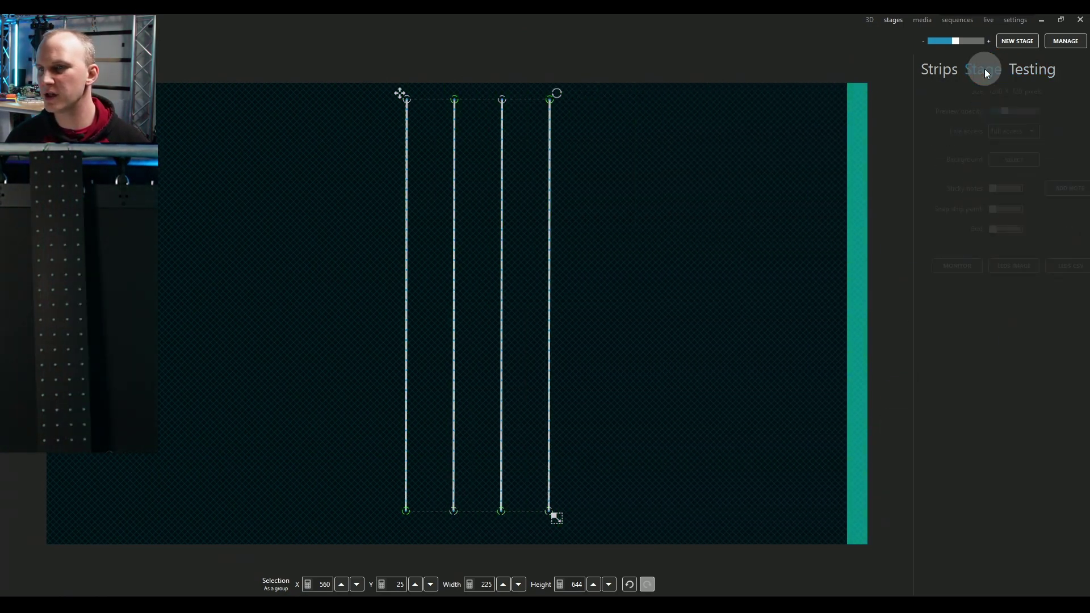
- Turn off the stage's test patterns
left_click(983, 70)
left_click(955, 67)
left_click(1025, 71)
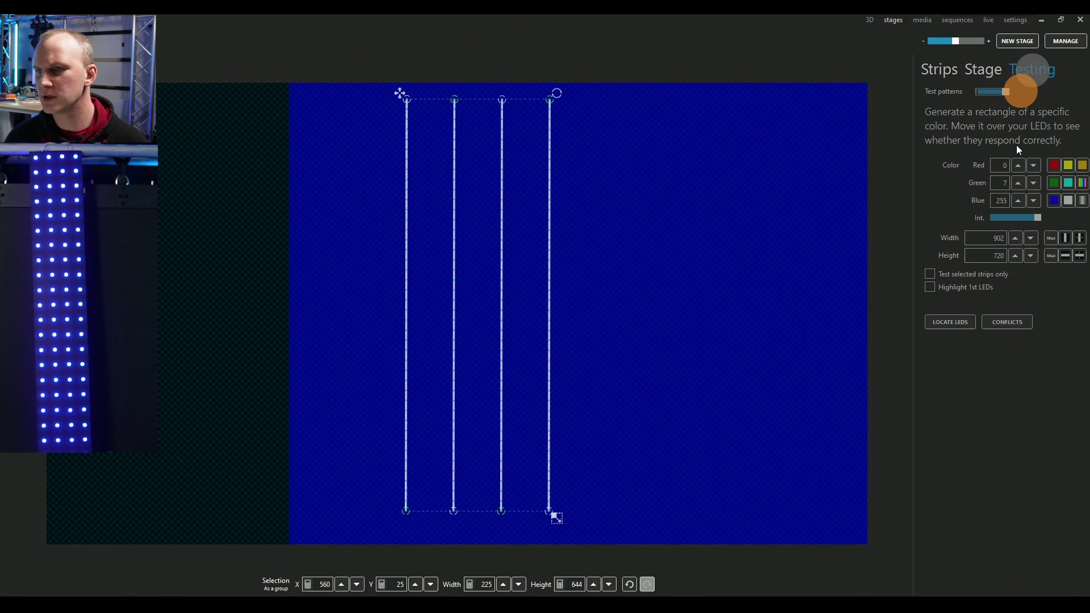
left_click(991, 90)
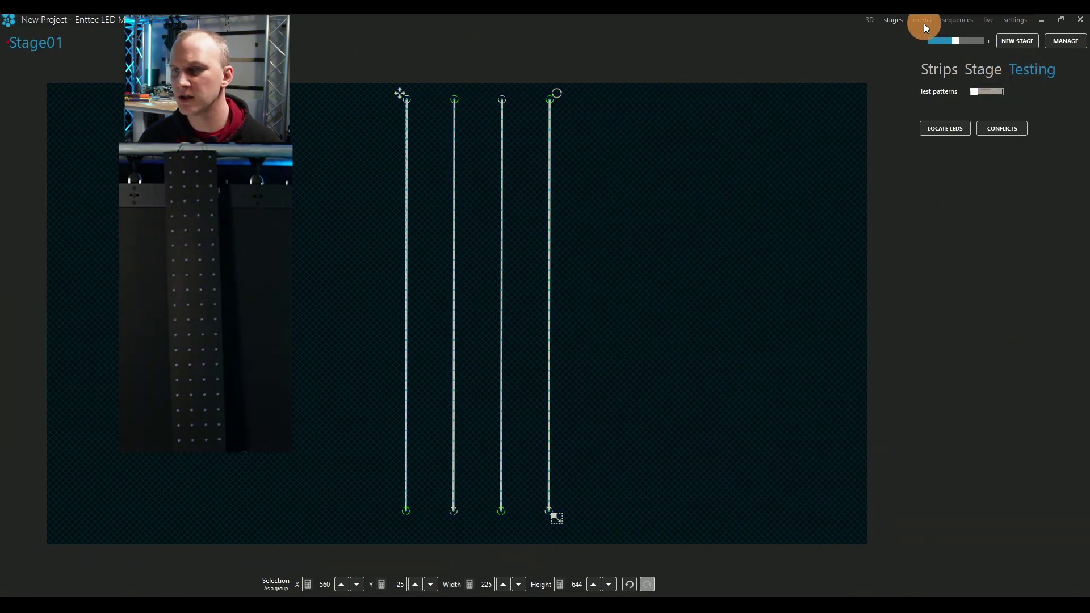
- In the live view, load Particles stellar on deck B and play Noise flow on deck A
left_click(923, 21)
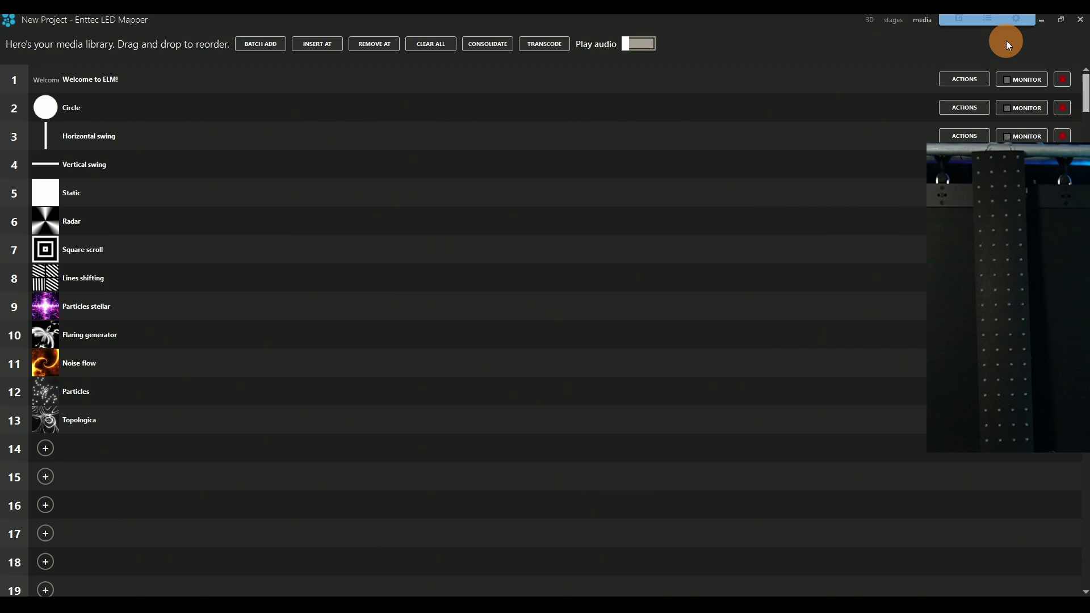
left_click(990, 25)
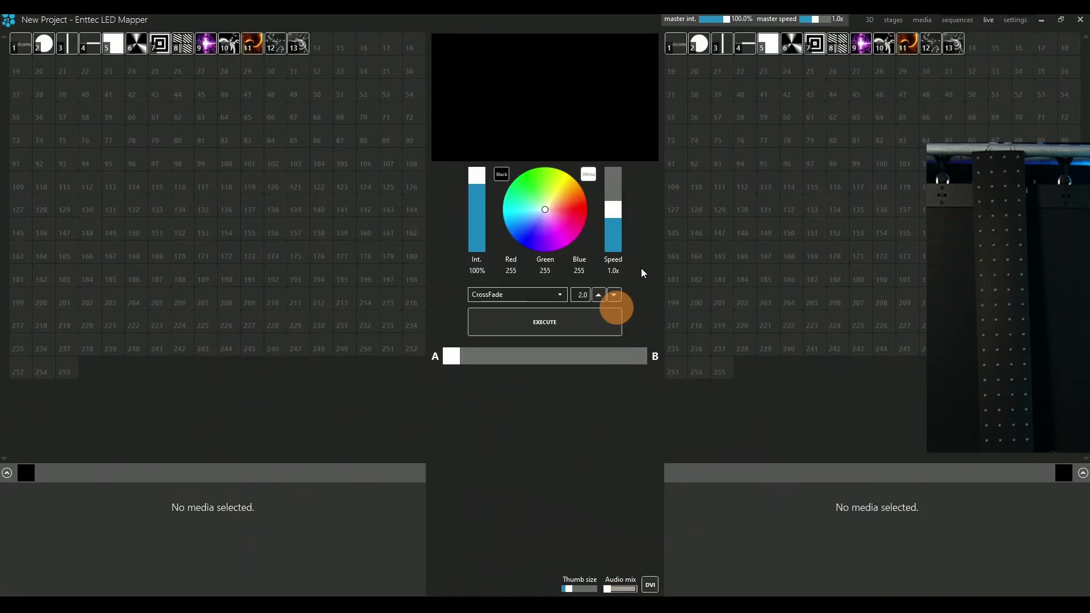
left_click(863, 48)
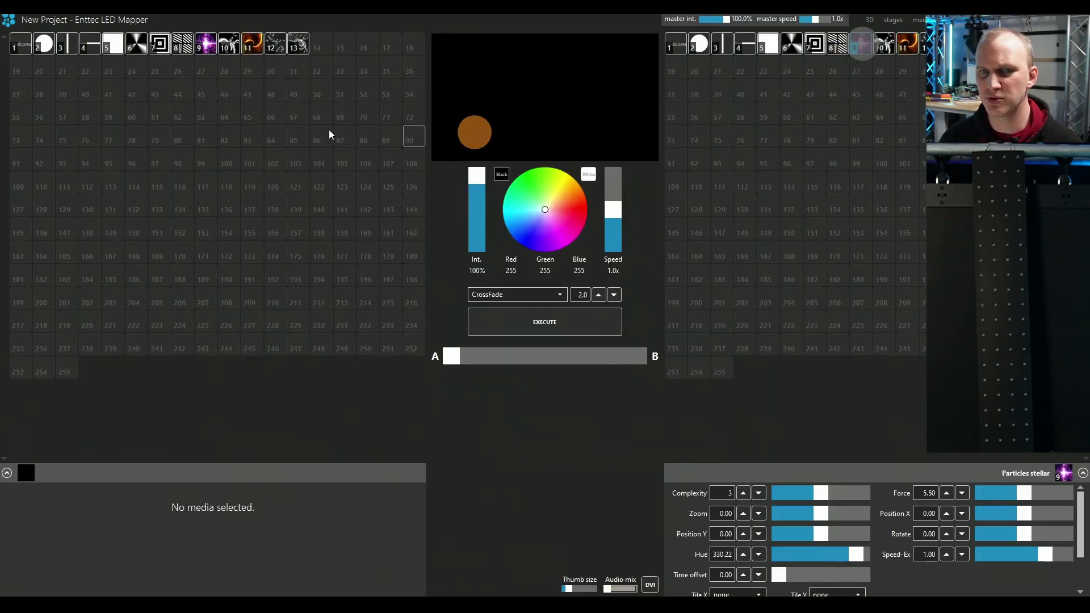
left_click(207, 44)
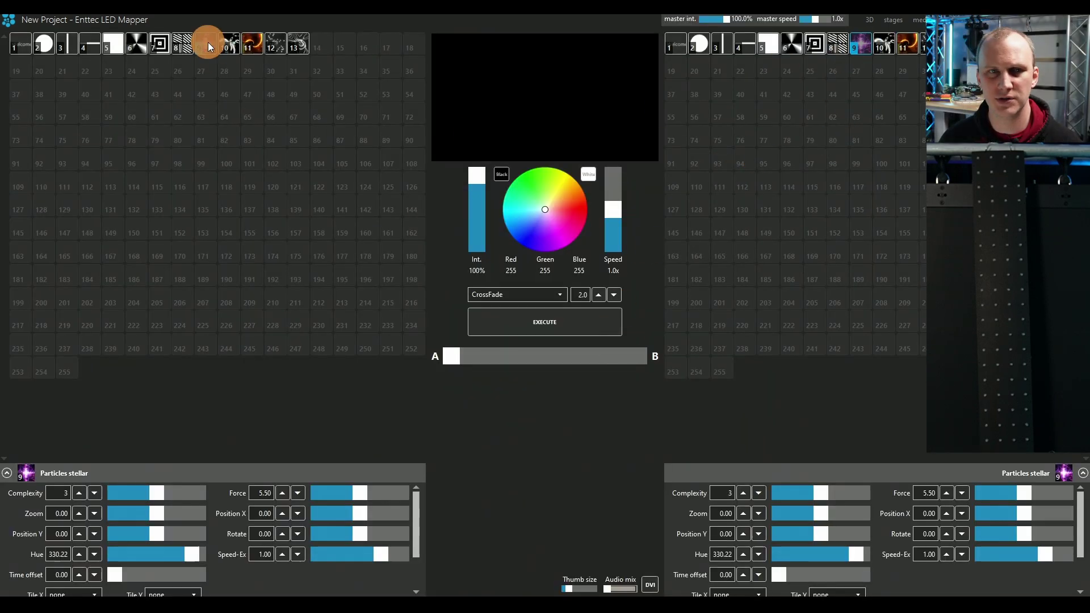
left_click(253, 44)
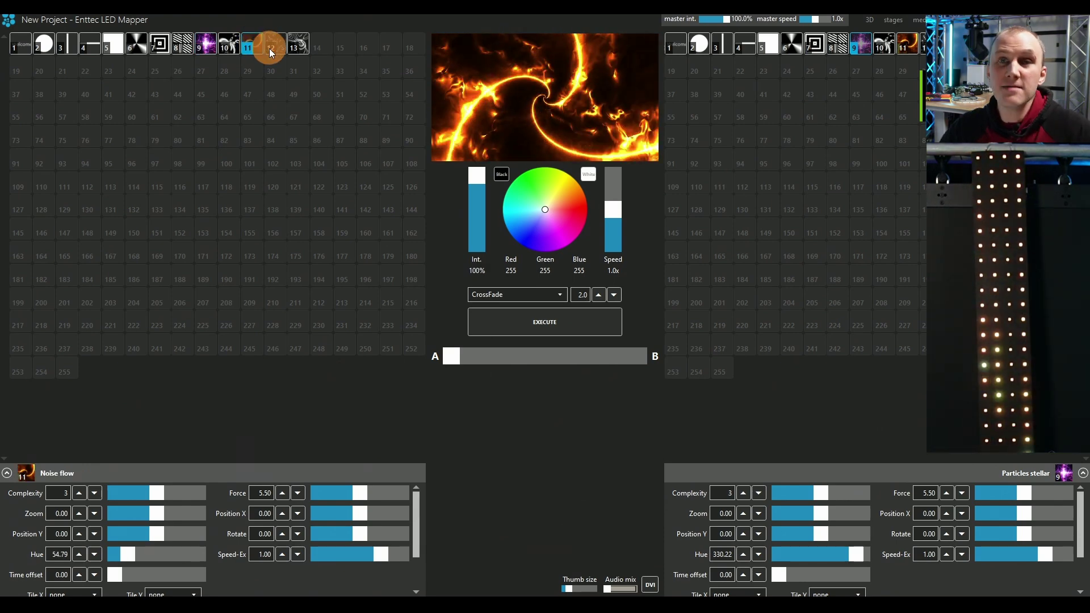